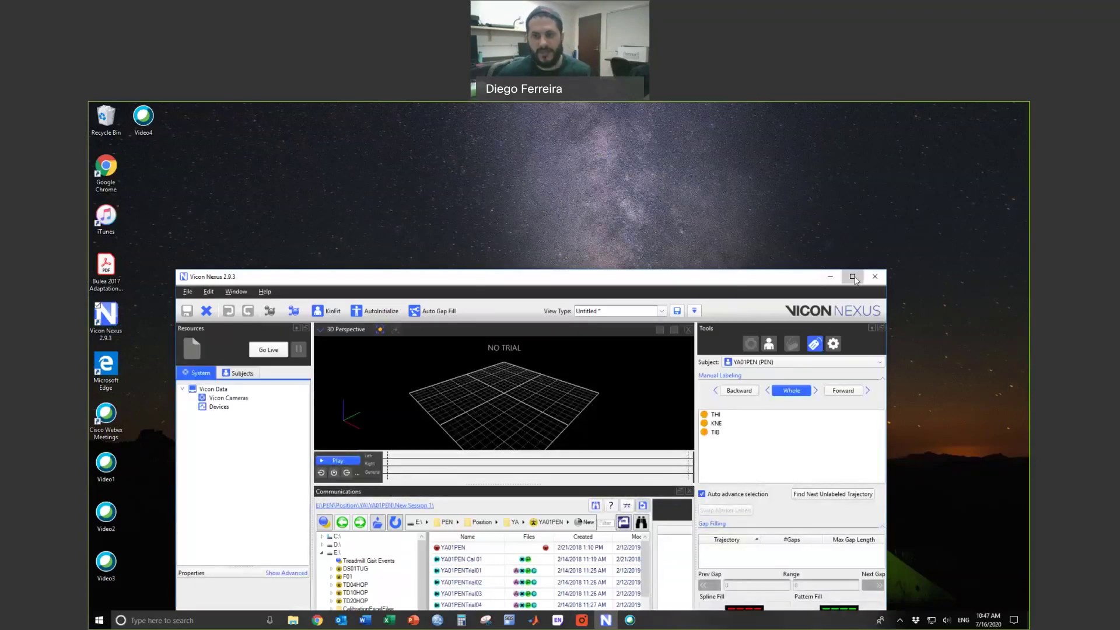
Maximize the Vicon Nexus window so it fills the whole screen
{"action": "left_click", "coordinate": [852, 276]}
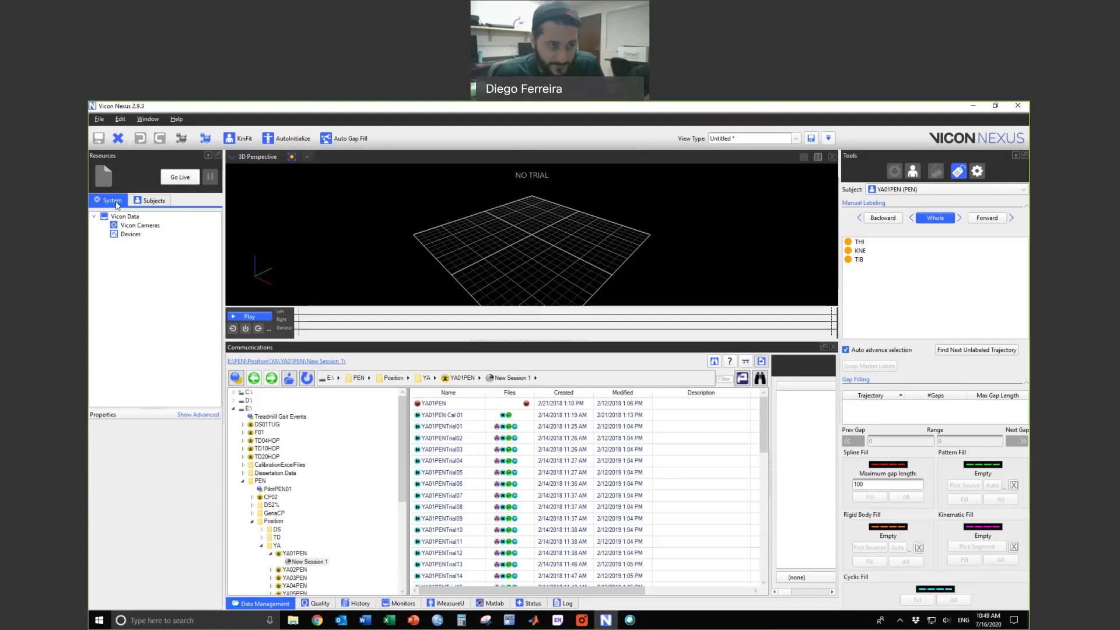
List subject YA01PEN in Resources, reorient the 3D view, and show the Subject Preparation tools
{"action": "left_click", "coordinate": [142, 201]}
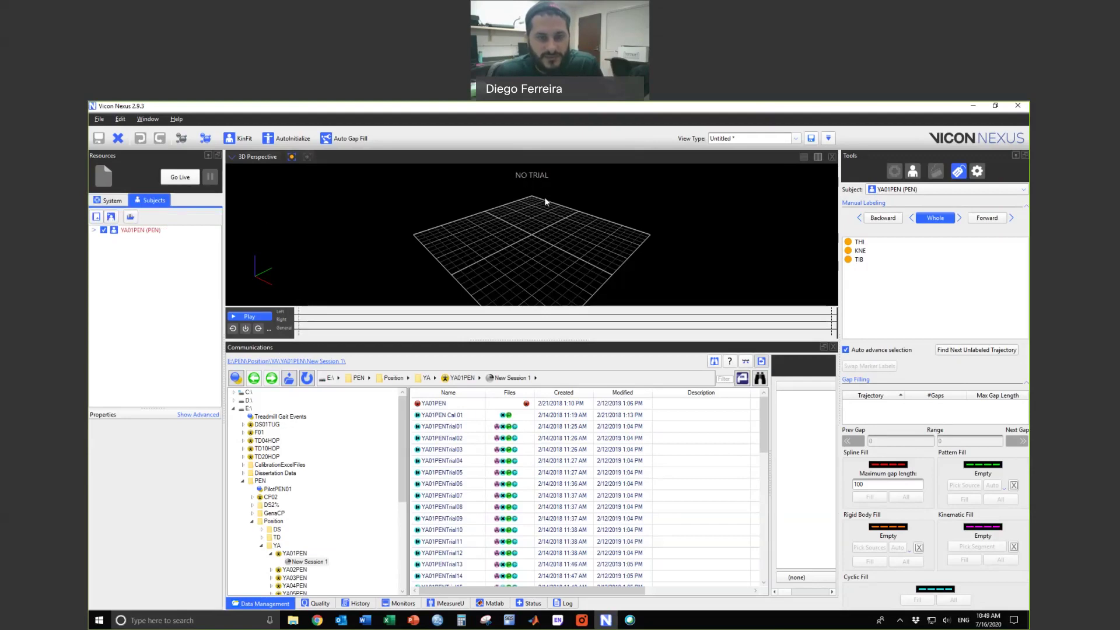
{"action": "left_click_drag", "start_coordinate": [547, 204], "coordinate": [533, 176]}
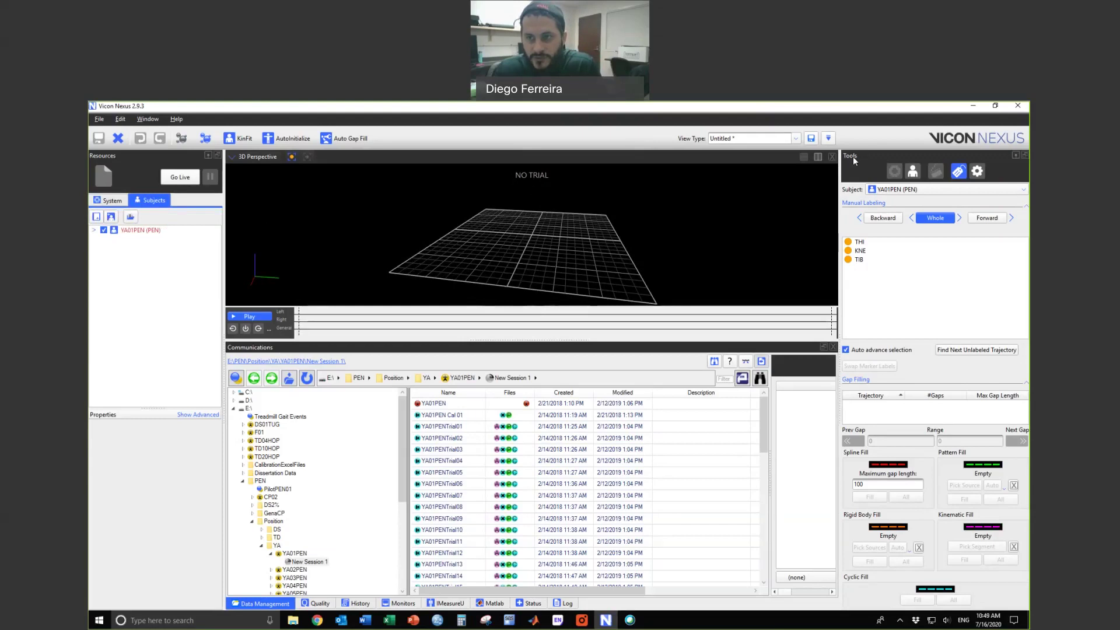
{"action": "left_click", "coordinate": [918, 177]}
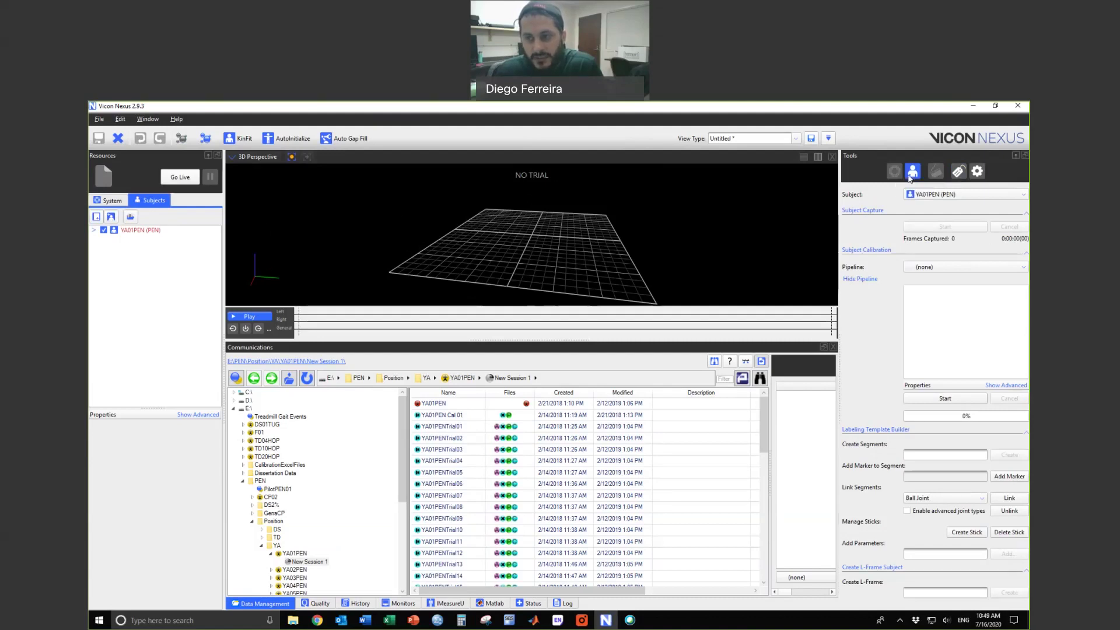
Go from the Labeling tools to the Pipeline tools listing the custom pipeline's steps
{"action": "left_click", "coordinate": [956, 172]}
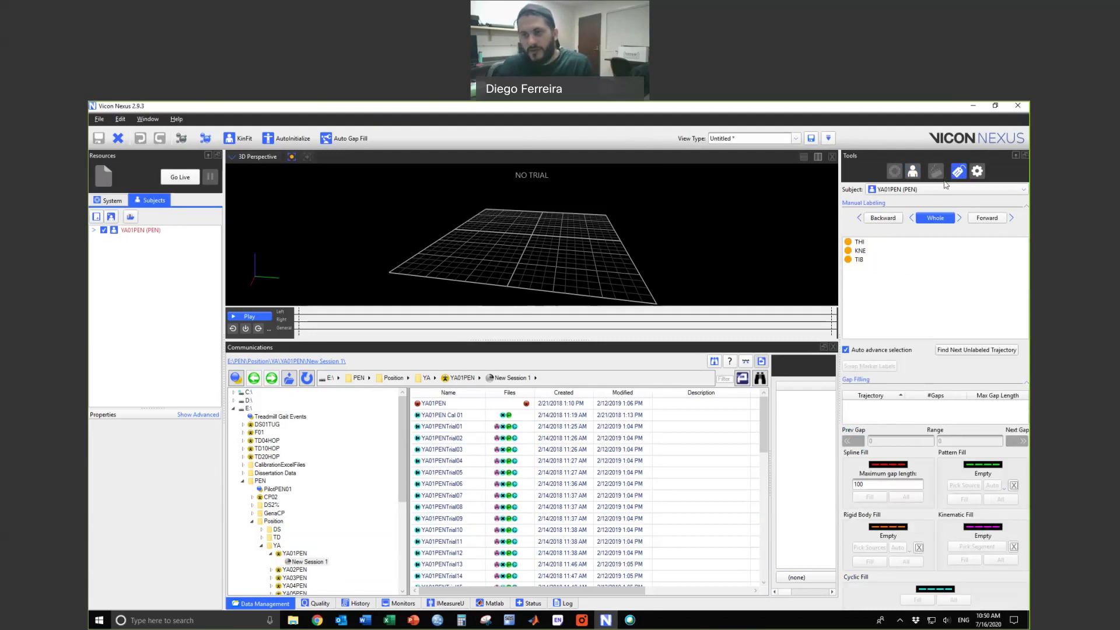
{"action": "left_click", "coordinate": [976, 171]}
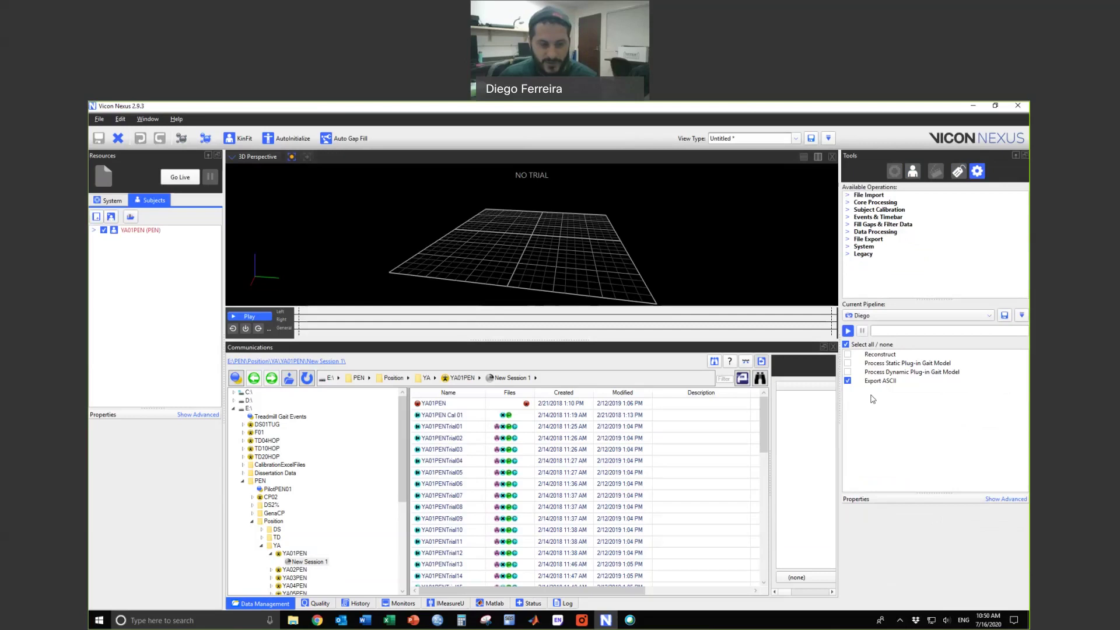
Load the New Session under E:\Dissertation Data\DS01 and open its folder in File Explorer
{"action": "left_click", "coordinate": [253, 524]}
{"action": "left_click", "coordinate": [252, 521]}
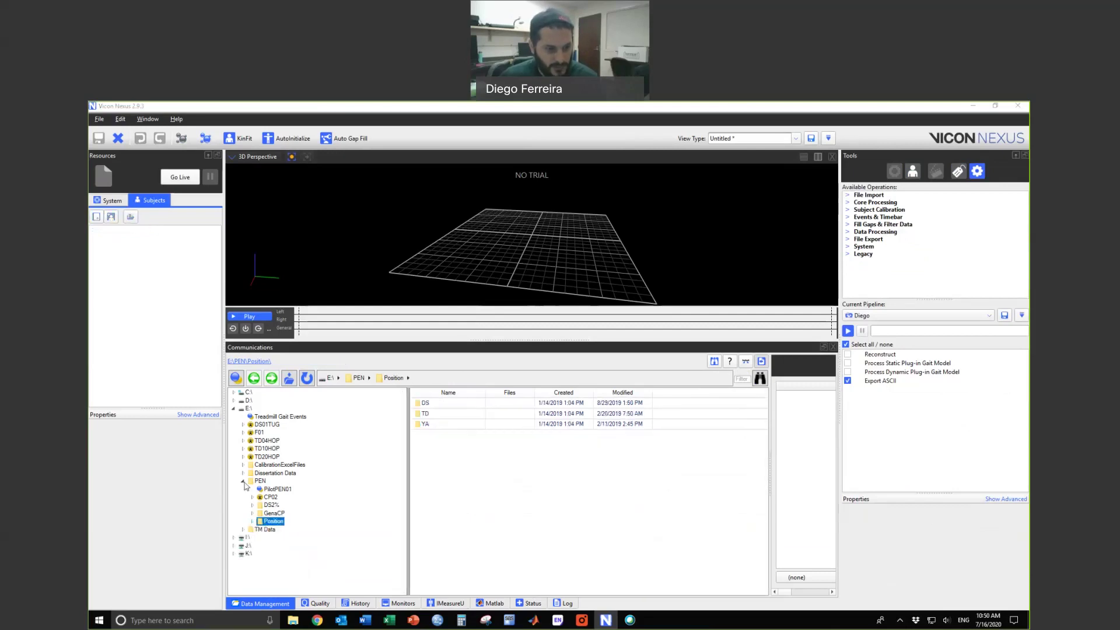
{"action": "left_click", "coordinate": [244, 482]}
{"action": "left_click", "coordinate": [288, 473]}
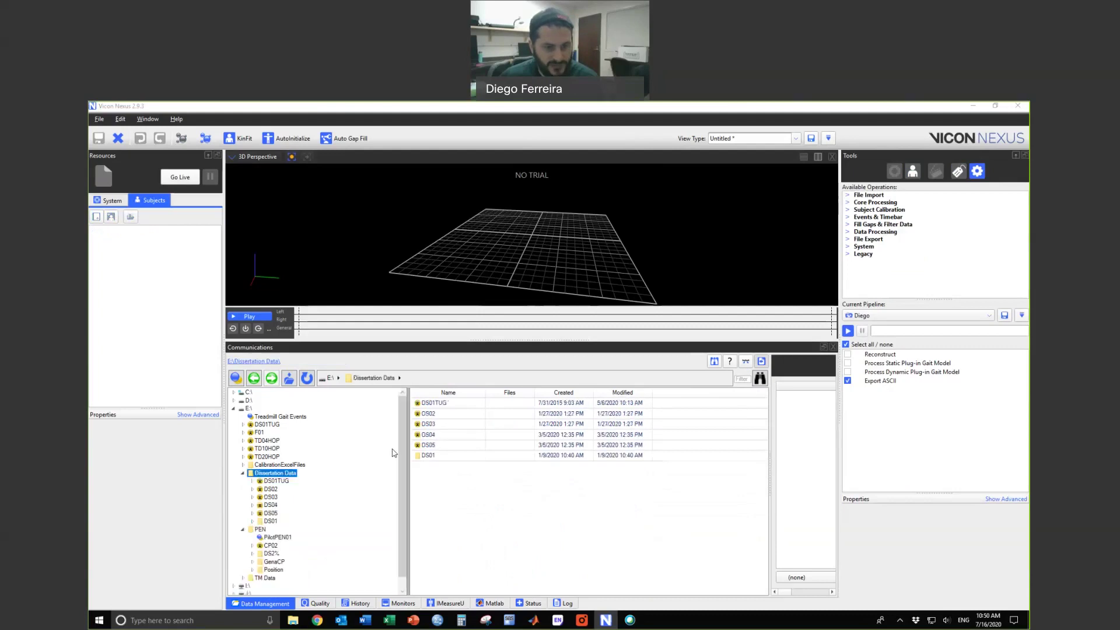
{"action": "double_click", "coordinate": [458, 455]}
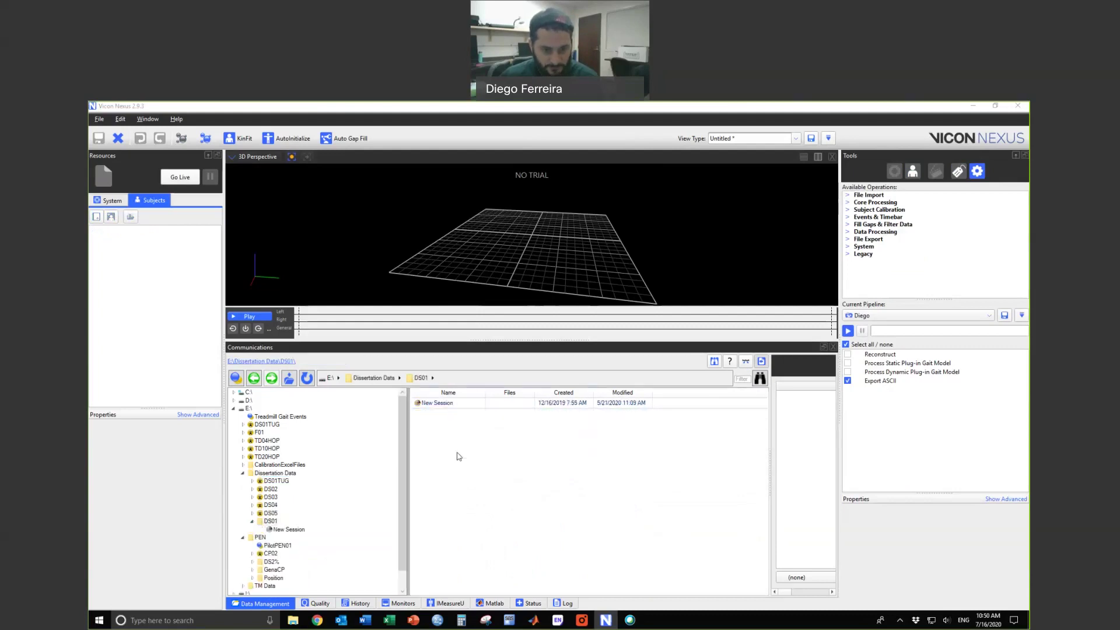
{"action": "double_click", "coordinate": [470, 404]}
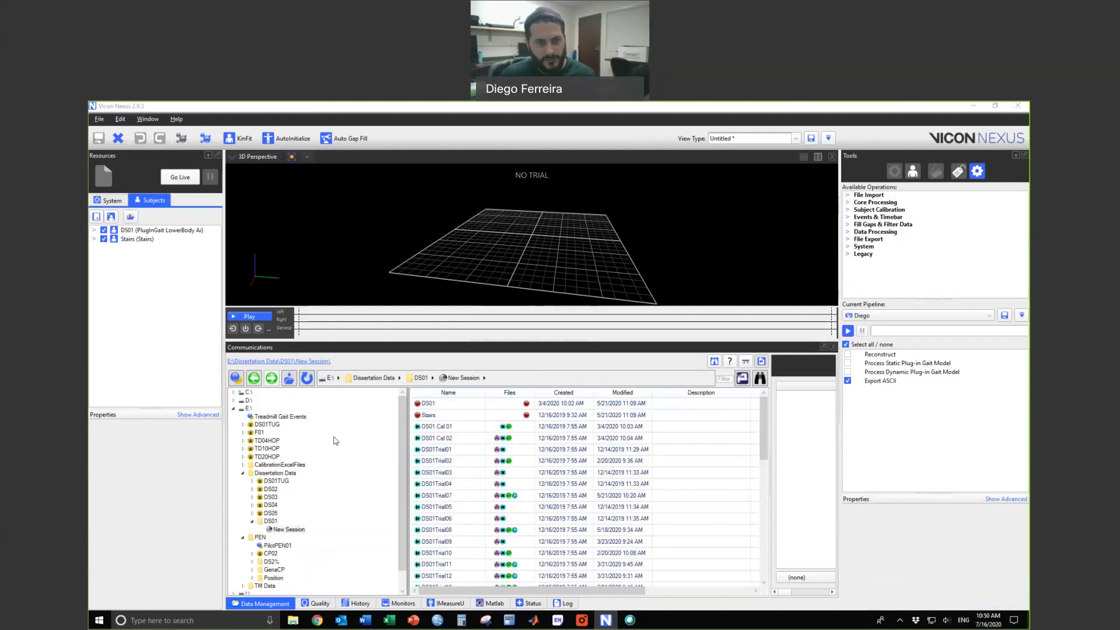
{"action": "left_click", "coordinate": [316, 362]}
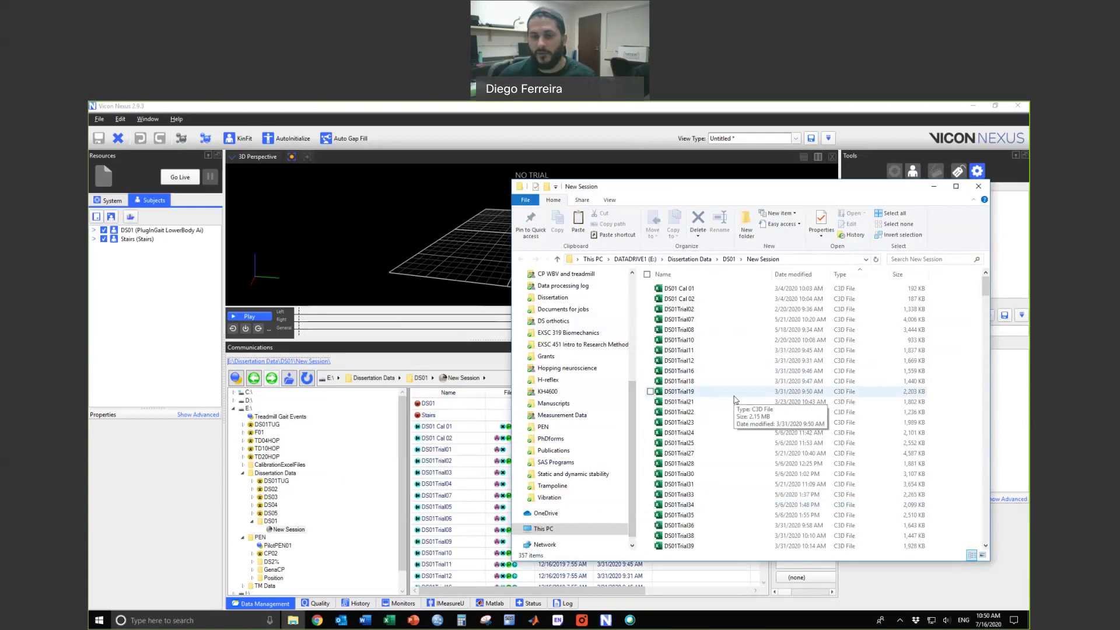
Scroll through the session's C3D trial files, then close the File Explorer window
{"action": "scroll", "coordinate": [711, 401], "scroll_direction": "down", "scroll_amount": 4}
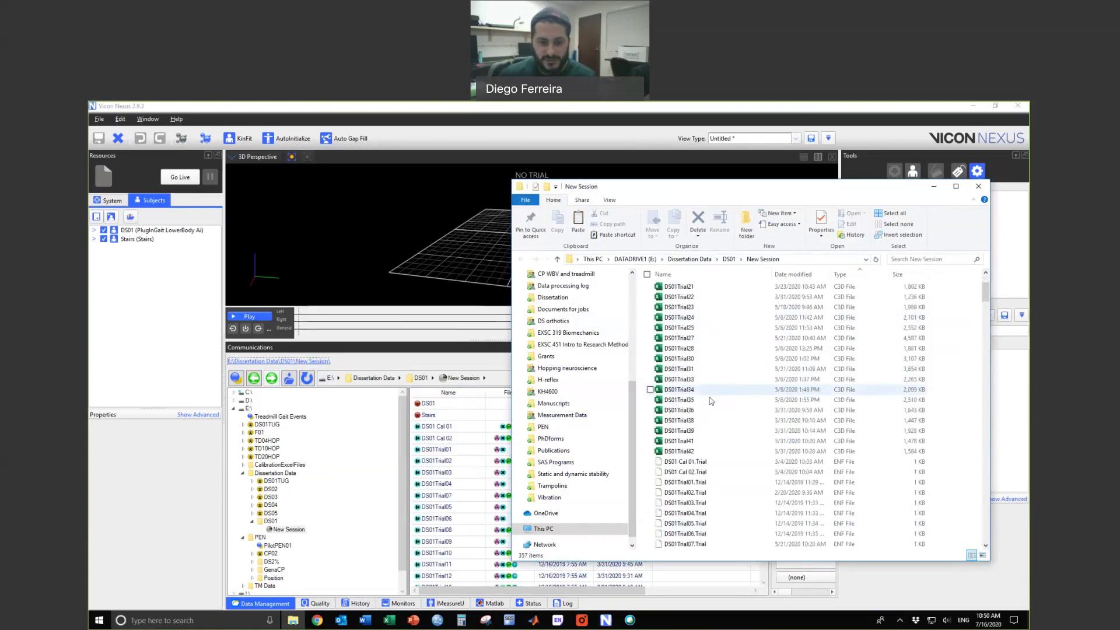
{"action": "left_click", "coordinate": [972, 190]}
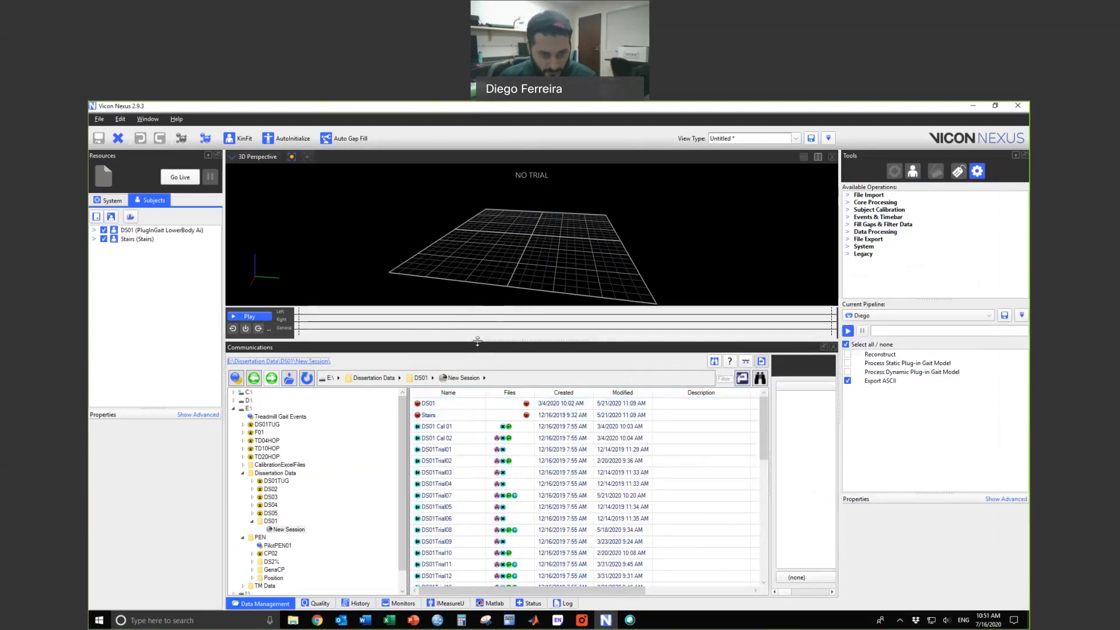
Enlarge the 3D Perspective view downward and toggle the Resources panel to auto-hide and back
{"action": "left_click_drag", "start_coordinate": [477, 340], "coordinate": [478, 458]}
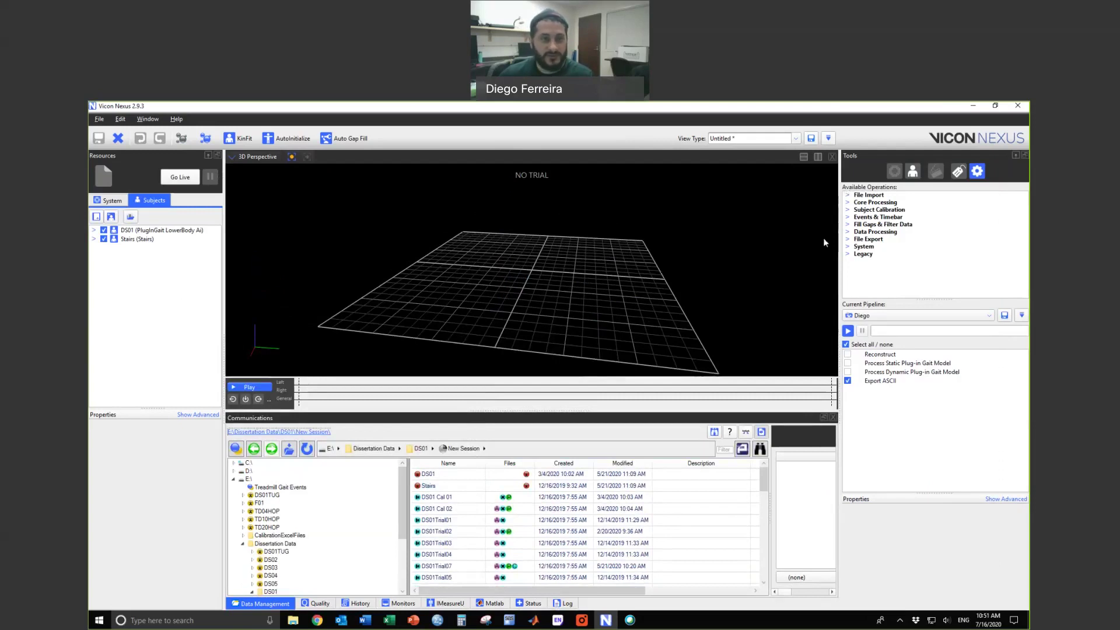
{"action": "left_click", "coordinate": [208, 156]}
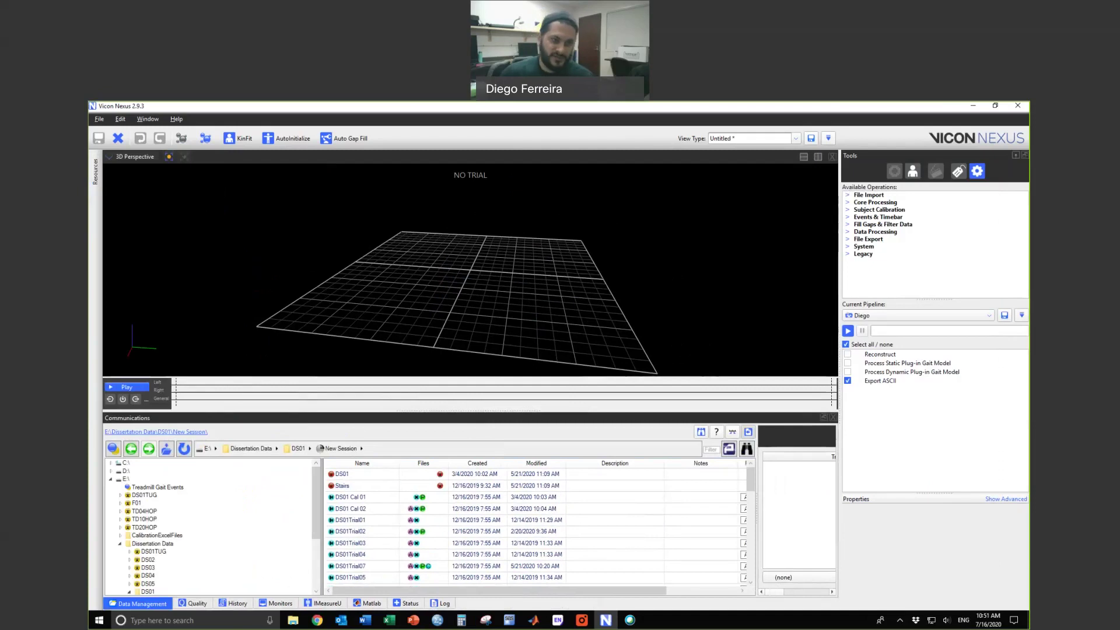
{"action": "mouse_move", "coordinate": [100, 186]}
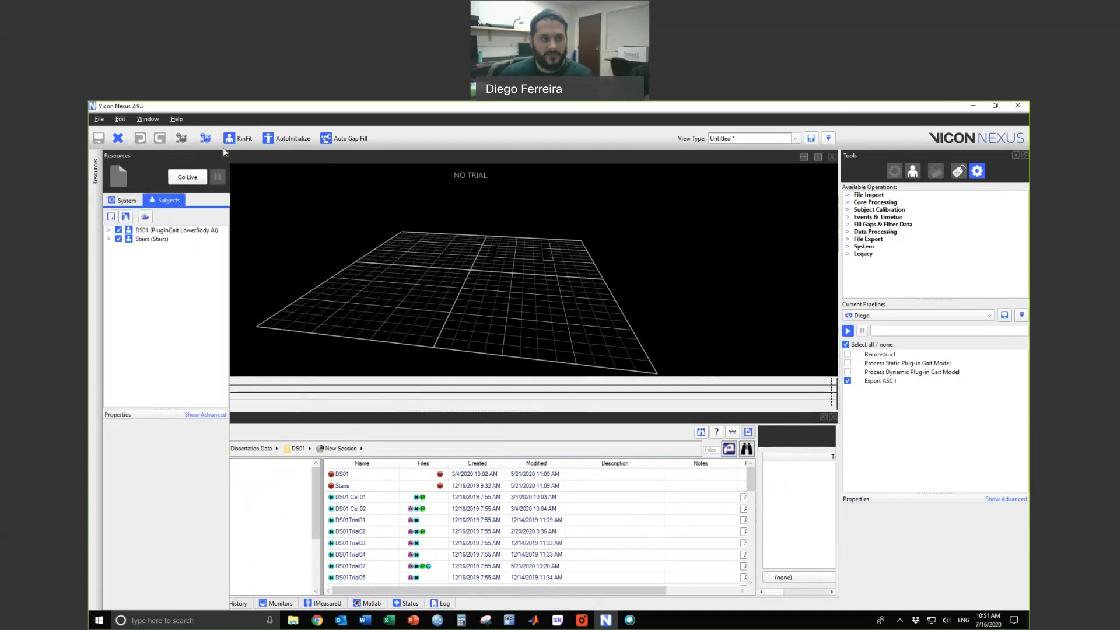
{"action": "left_click", "coordinate": [227, 154]}
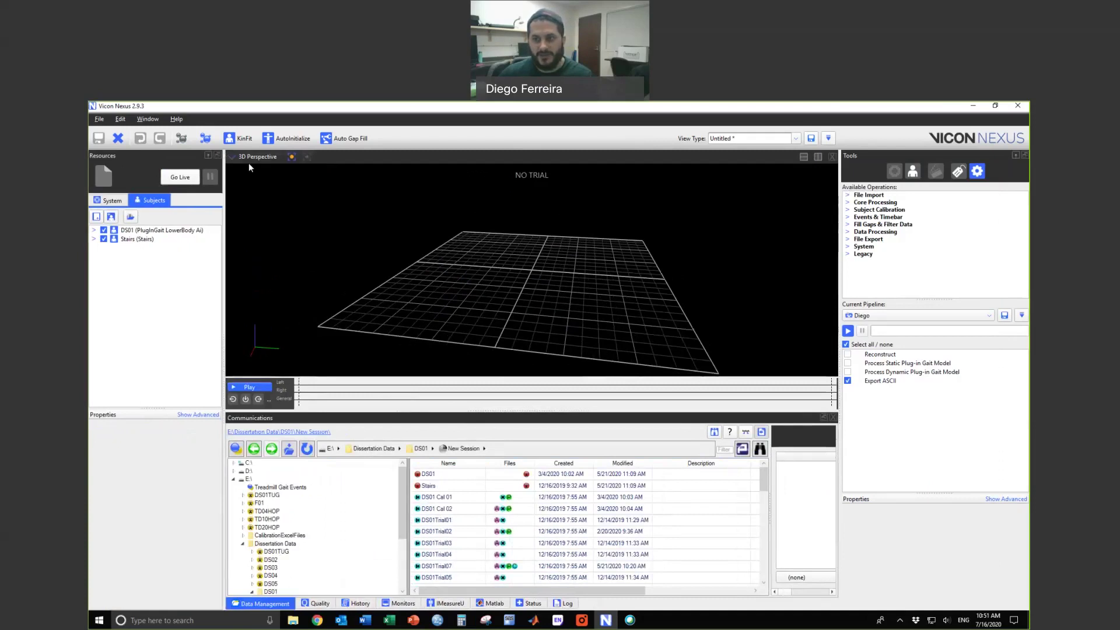
Auto-hide the Tools and Resources panels, then re-dock both in their places
{"action": "left_click", "coordinate": [1015, 156]}
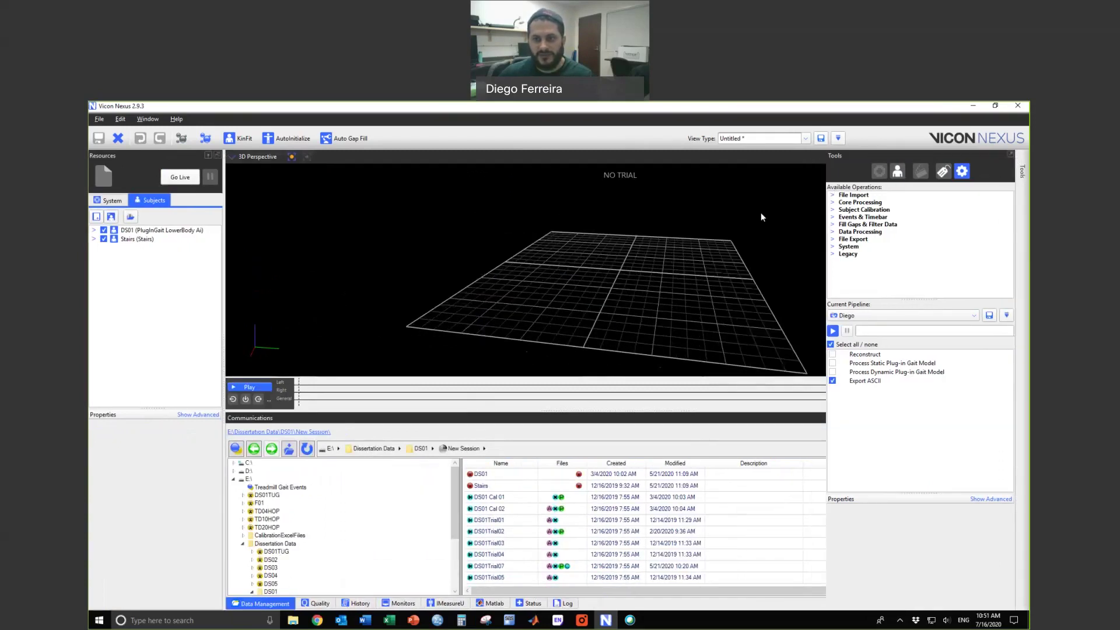
{"action": "left_click", "coordinate": [207, 155]}
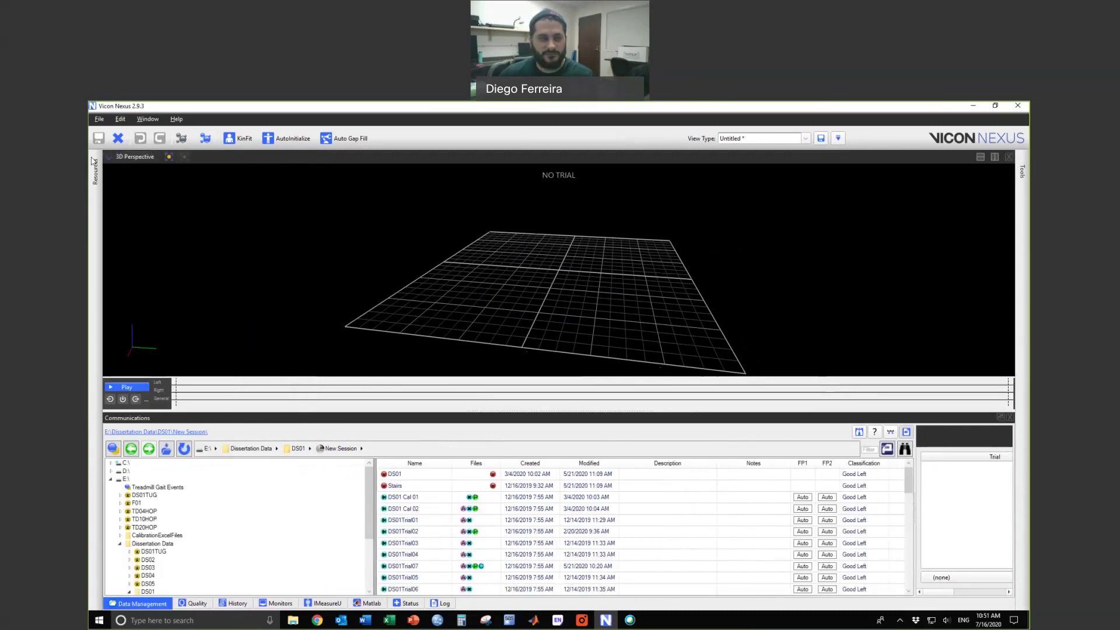
{"action": "mouse_move", "coordinate": [93, 161]}
{"action": "left_click", "coordinate": [219, 151]}
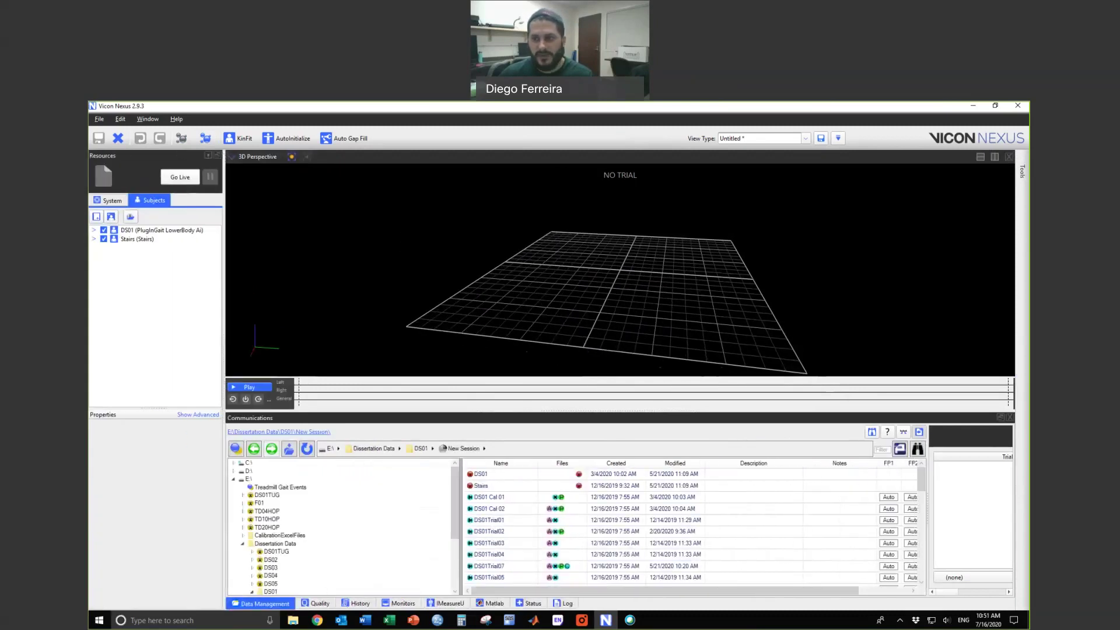
{"action": "left_click", "coordinate": [1012, 155]}
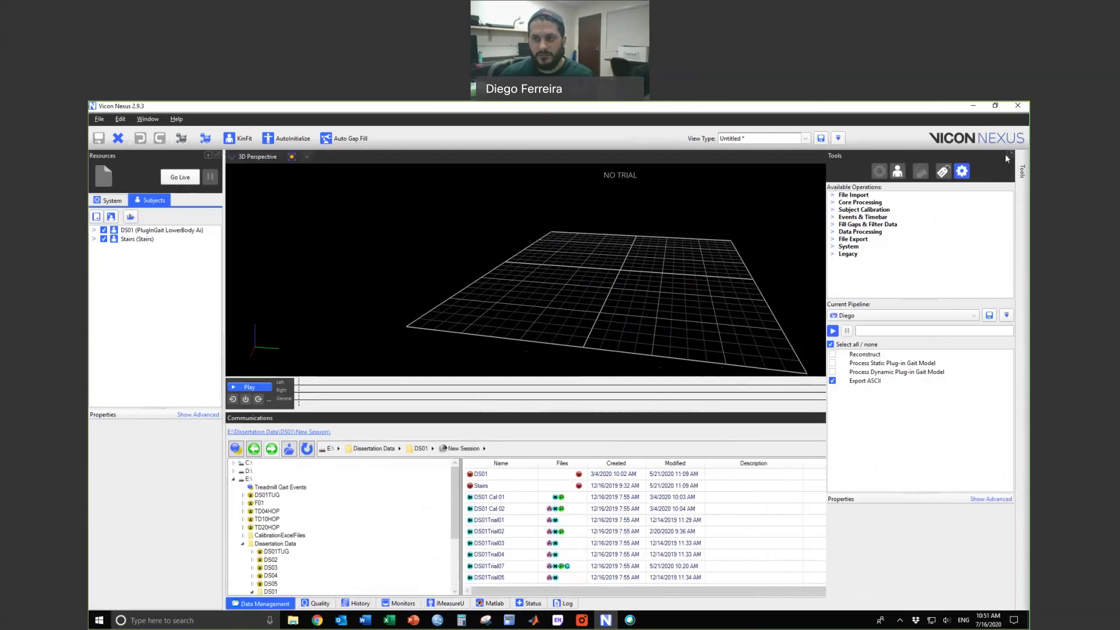
{"action": "left_click", "coordinate": [1008, 153]}
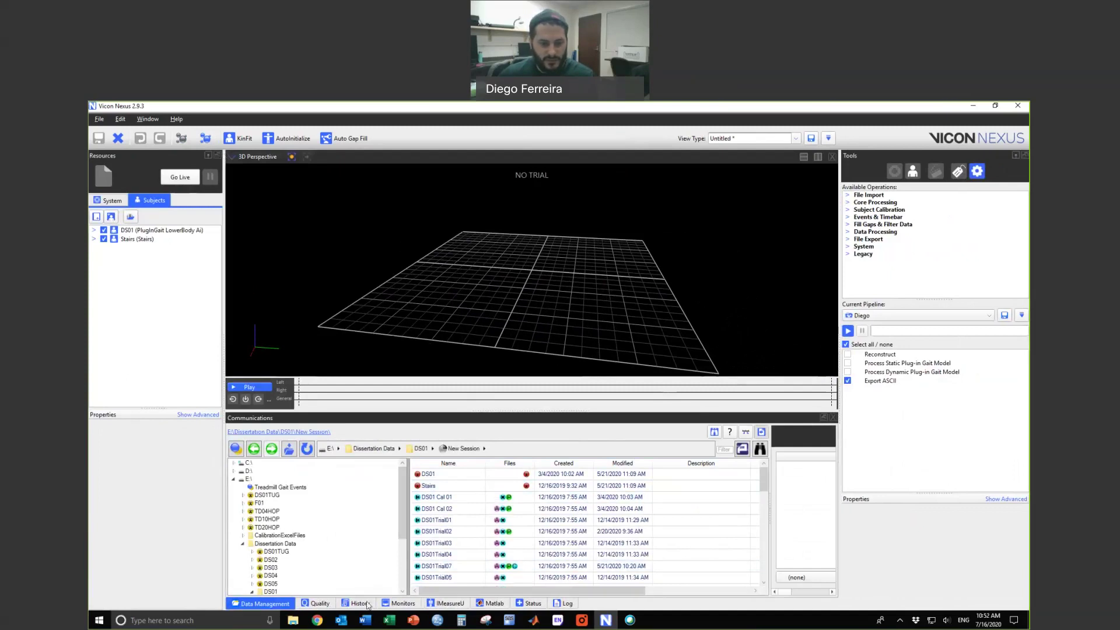
{"action": "left_click", "coordinate": [320, 603]}
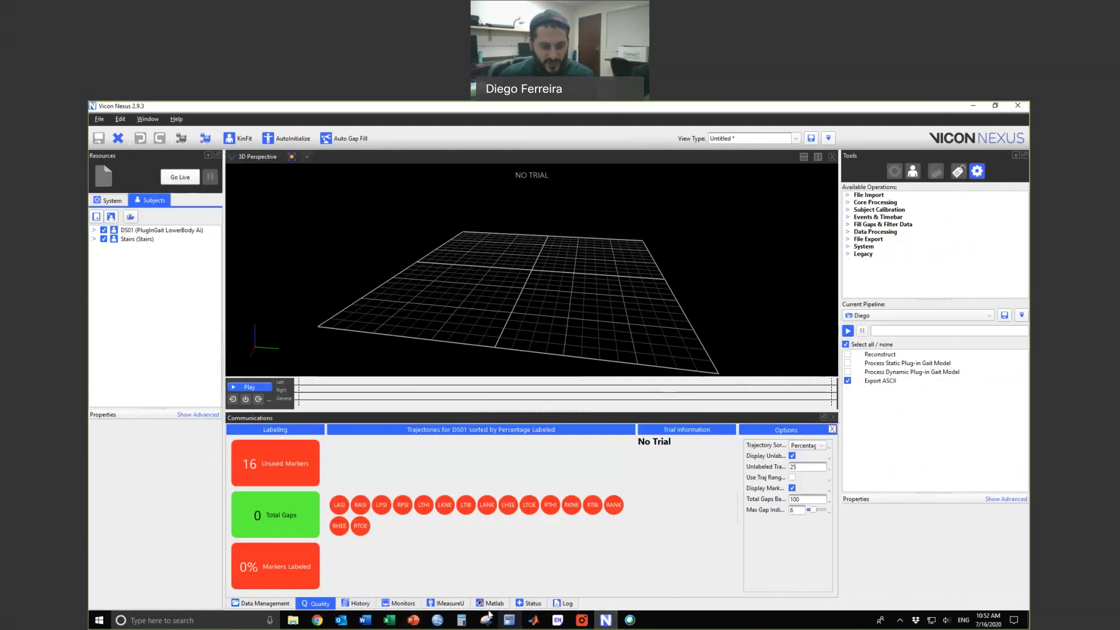
{"action": "left_click", "coordinate": [272, 604]}
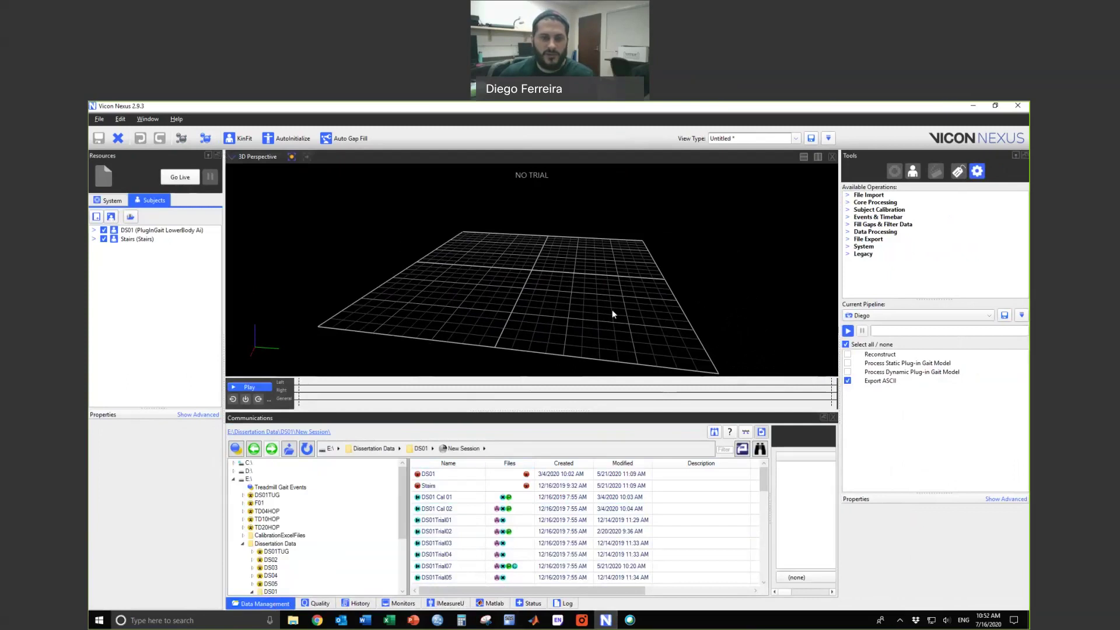
{"action": "left_click", "coordinate": [817, 157]}
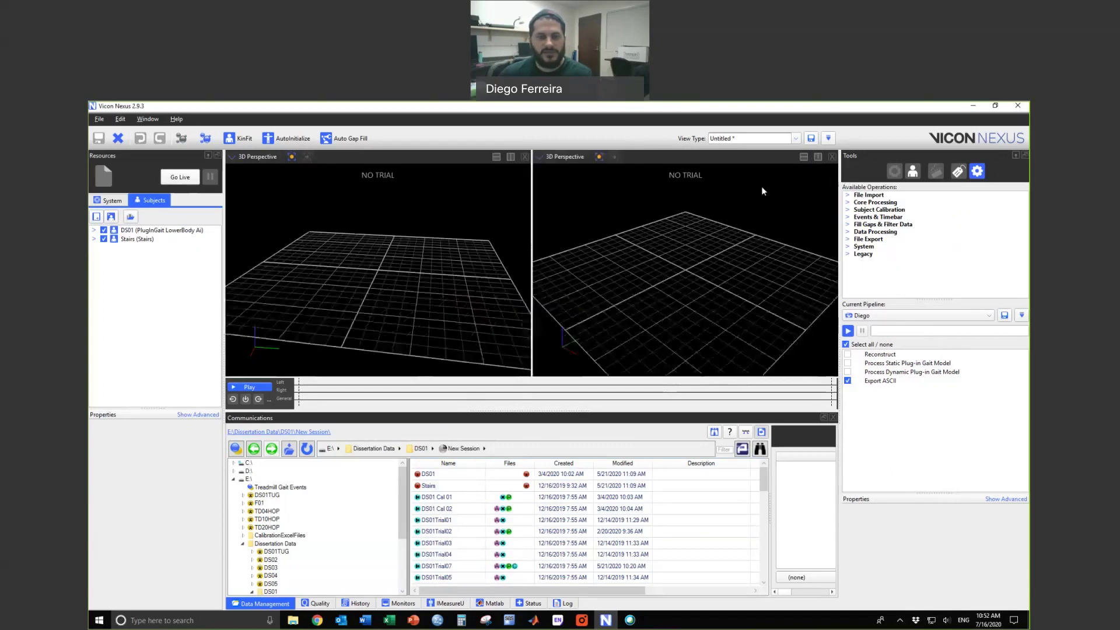
{"action": "left_click_drag", "start_coordinate": [388, 251], "coordinate": [319, 229]}
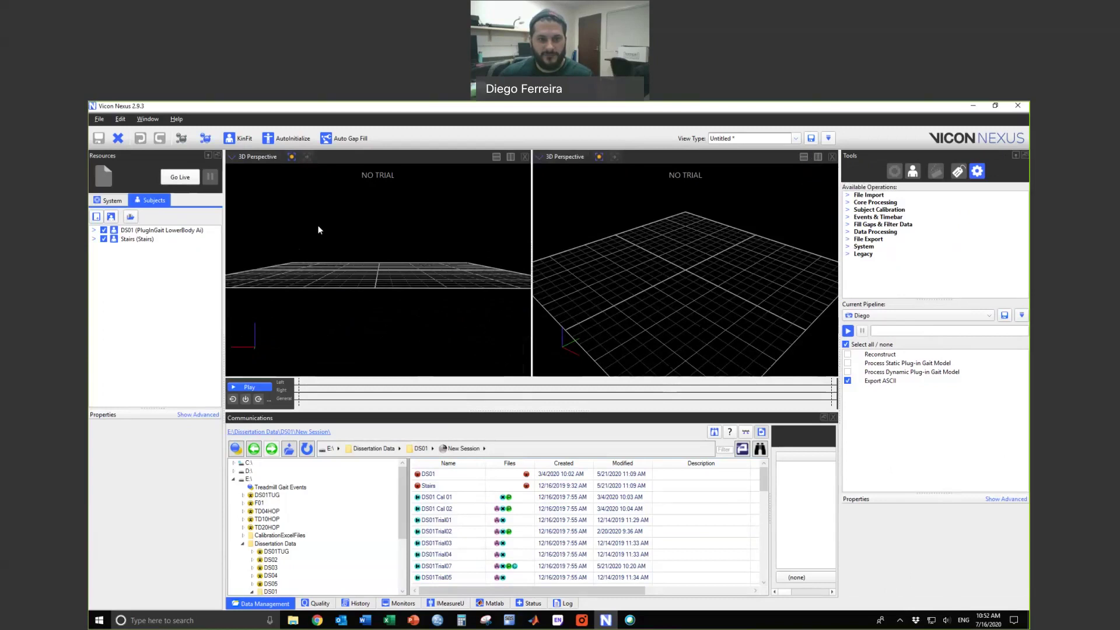
{"action": "left_click_drag", "start_coordinate": [652, 258], "coordinate": [623, 241]}
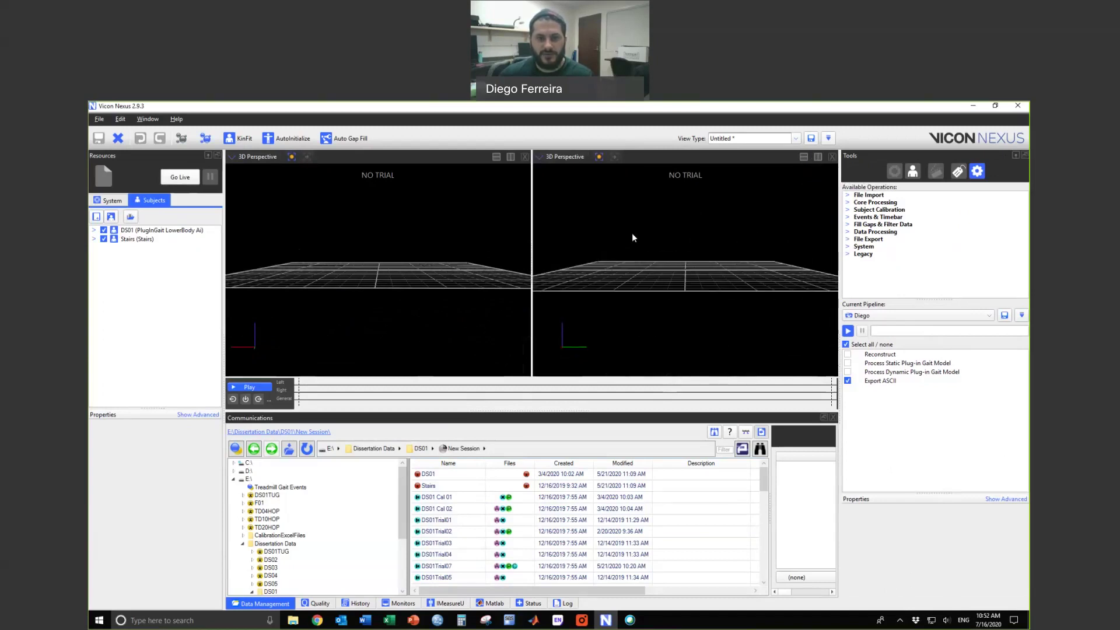
Make the second view a Graph, load DS01Trial07, and list the System's cameras and devices
{"action": "left_click", "coordinate": [580, 161]}
{"action": "left_click", "coordinate": [583, 207]}
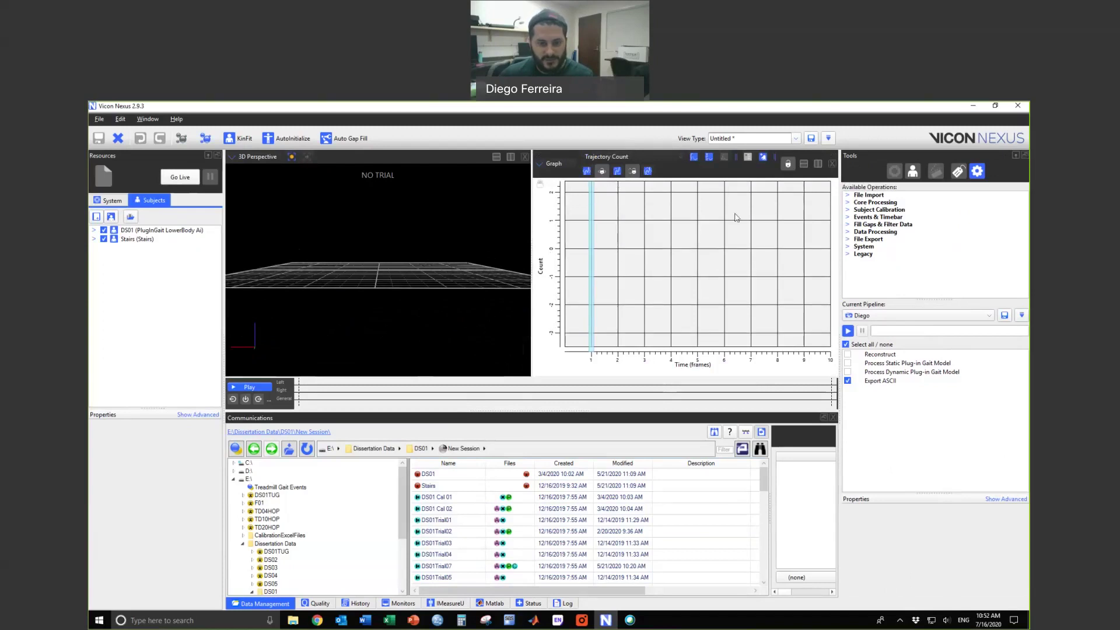
{"action": "left_click", "coordinate": [448, 474]}
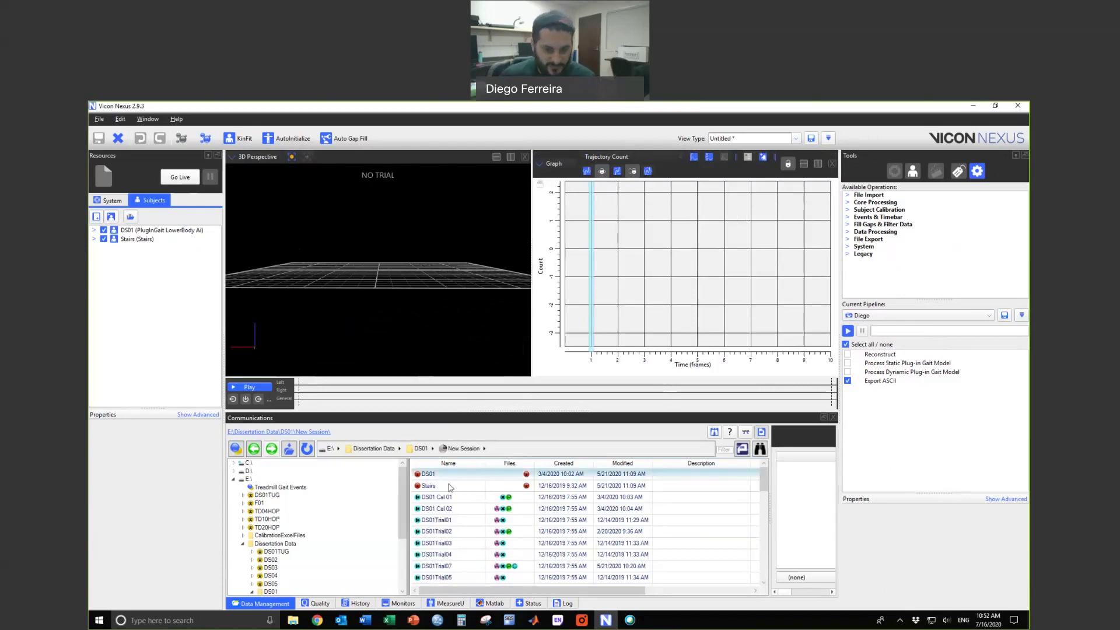
{"action": "left_click", "coordinate": [444, 566]}
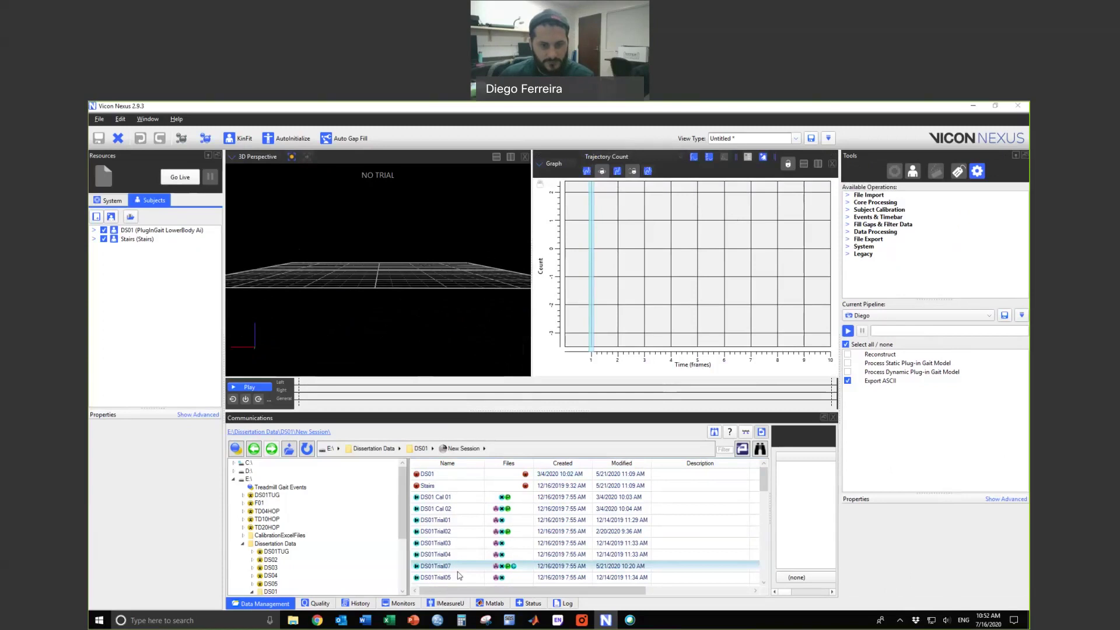
{"action": "double_click", "coordinate": [446, 565]}
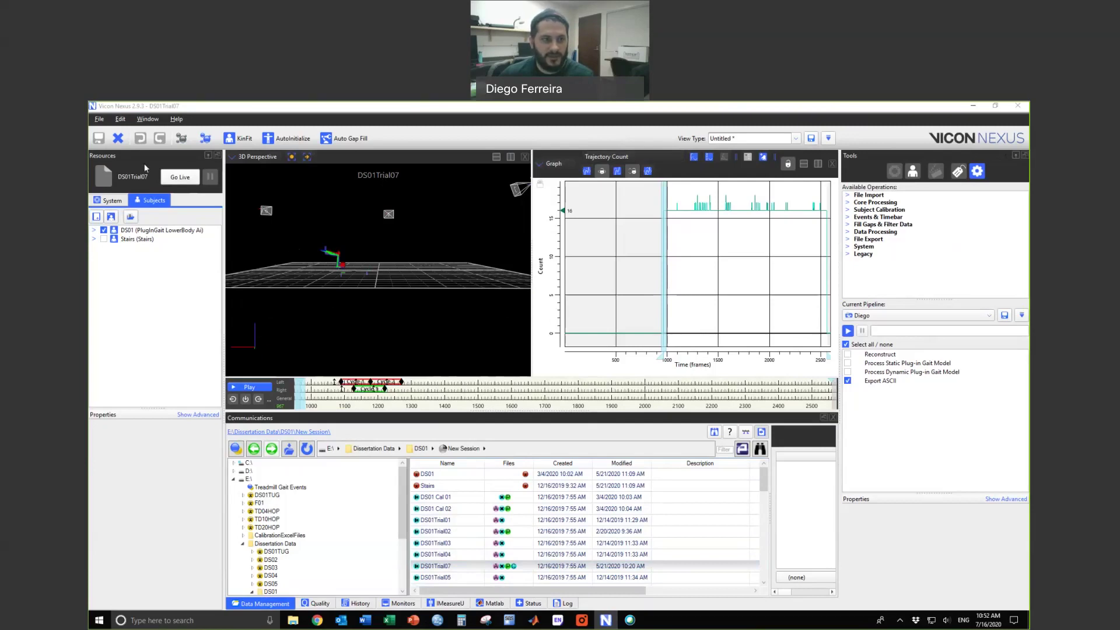
{"action": "left_click", "coordinate": [111, 200]}
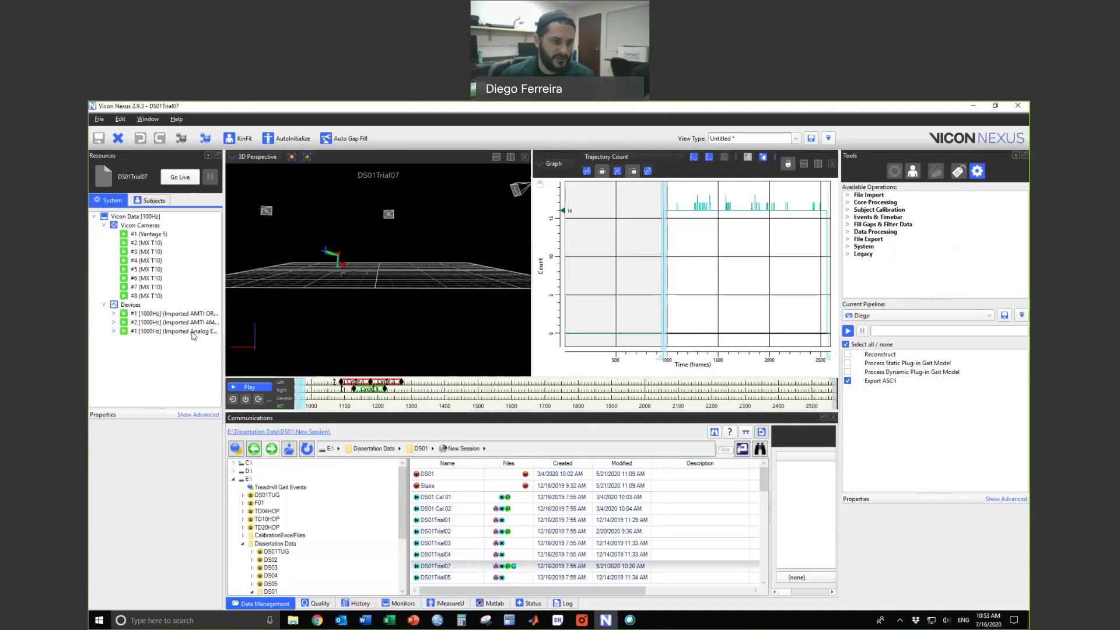
Select the #1 Imported Analog device, clear all voltage channels, and plot only Voltage.10
{"action": "left_click", "coordinate": [215, 332]}
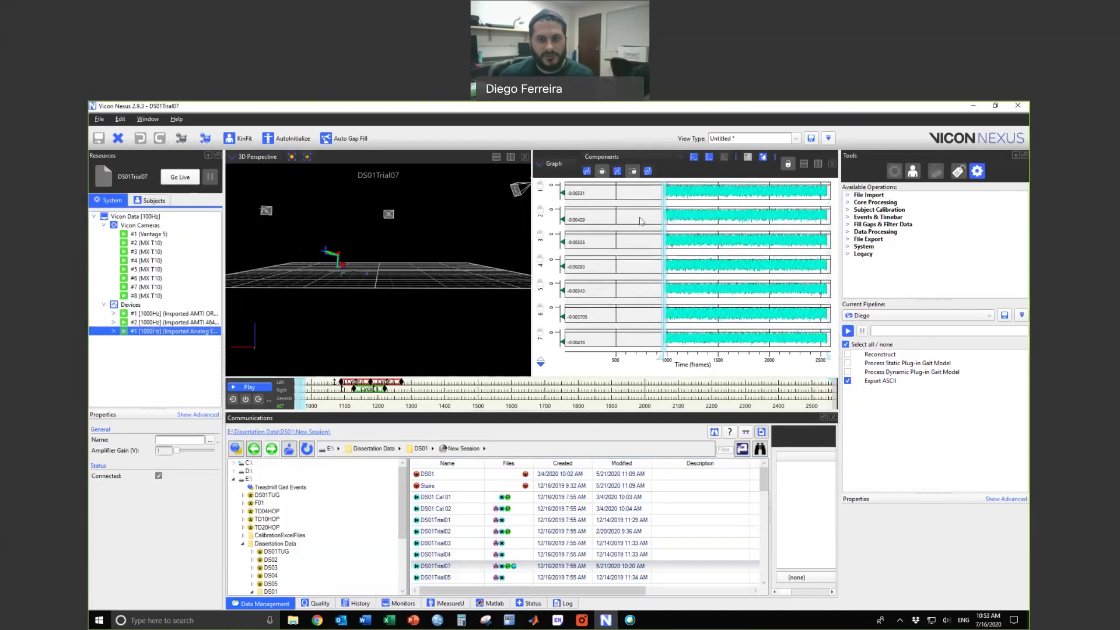
{"action": "left_click", "coordinate": [699, 167]}
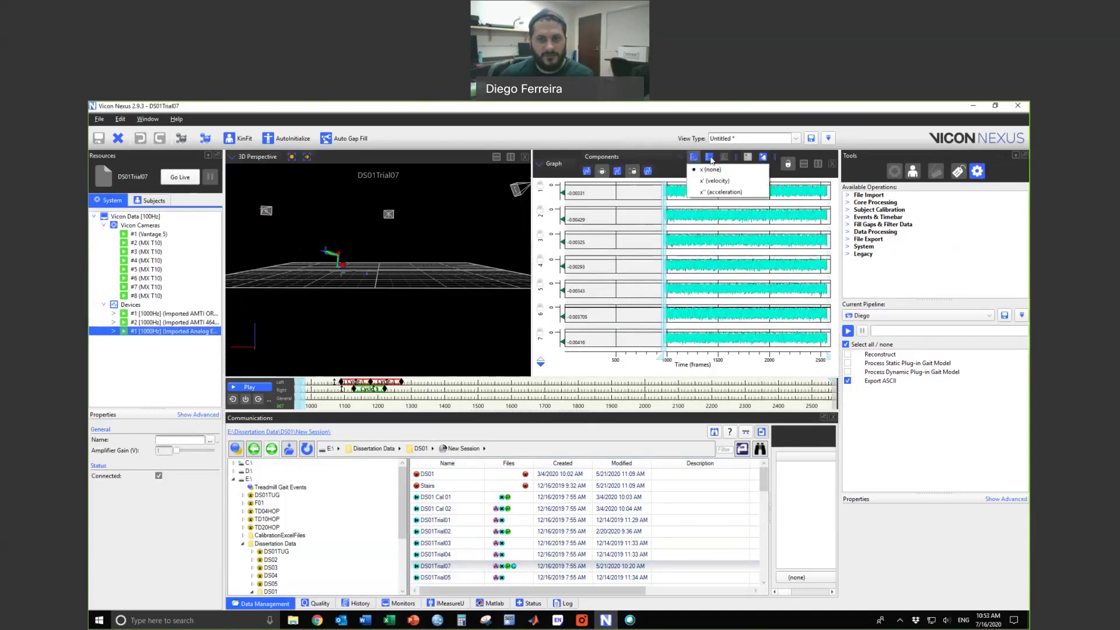
{"action": "left_click", "coordinate": [709, 157]}
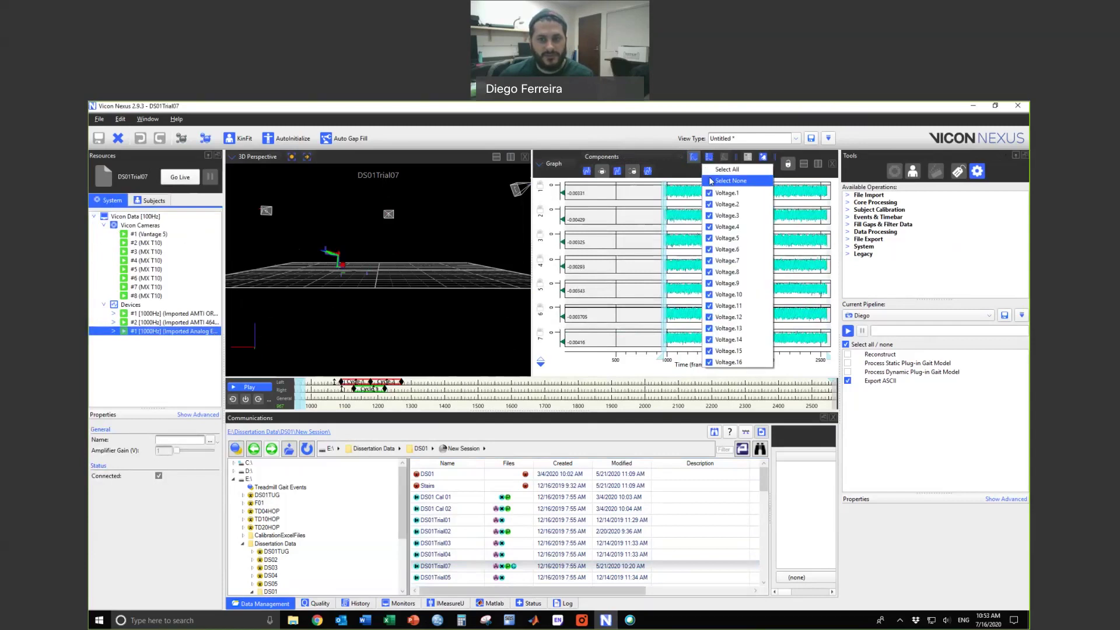
{"action": "left_click", "coordinate": [711, 182]}
{"action": "left_click", "coordinate": [709, 158]}
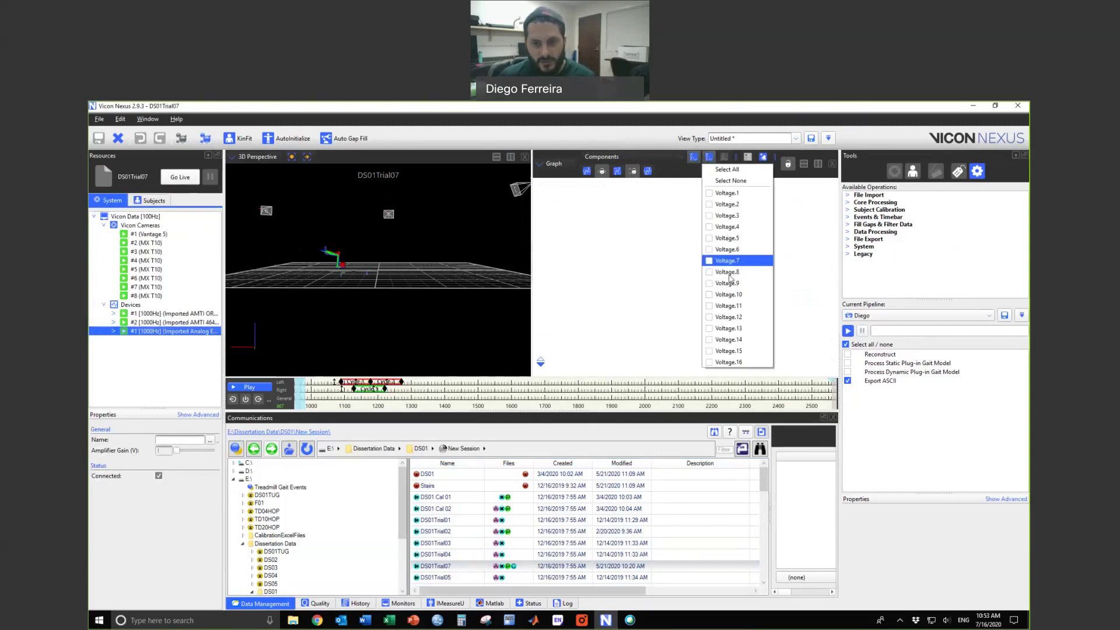
{"action": "left_click", "coordinate": [729, 294]}
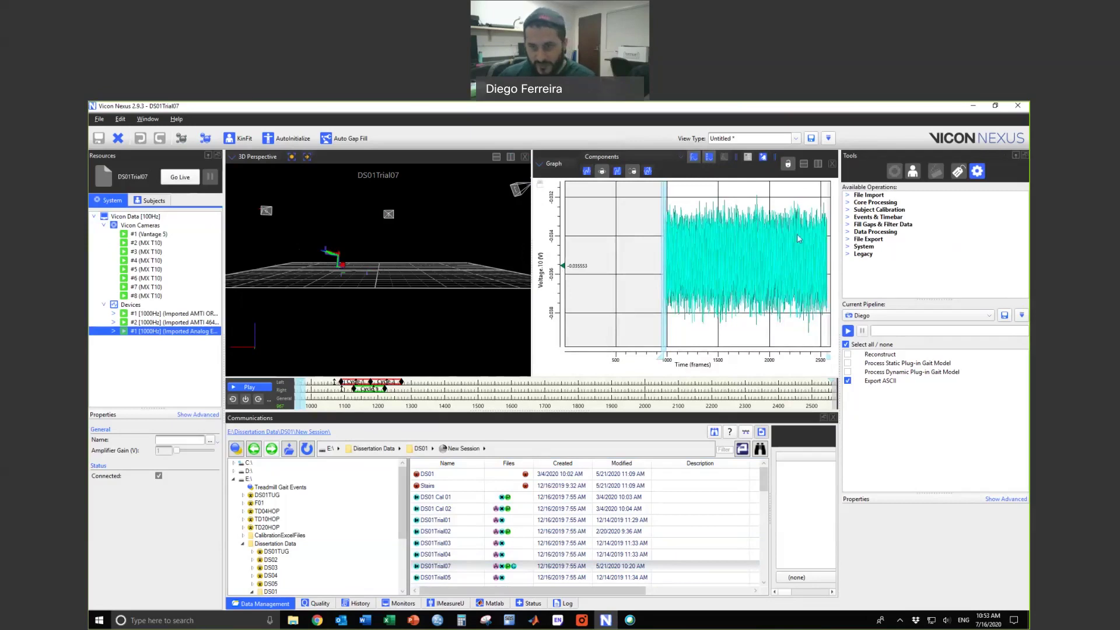
Rescale the graph, move the time cursor to a later frame, and center the Voltage.10 trace
{"action": "scroll", "coordinate": [766, 348], "scroll_direction": "down", "scroll_amount": 2}
{"action": "scroll", "coordinate": [759, 335], "scroll_direction": "down", "scroll_amount": 4}
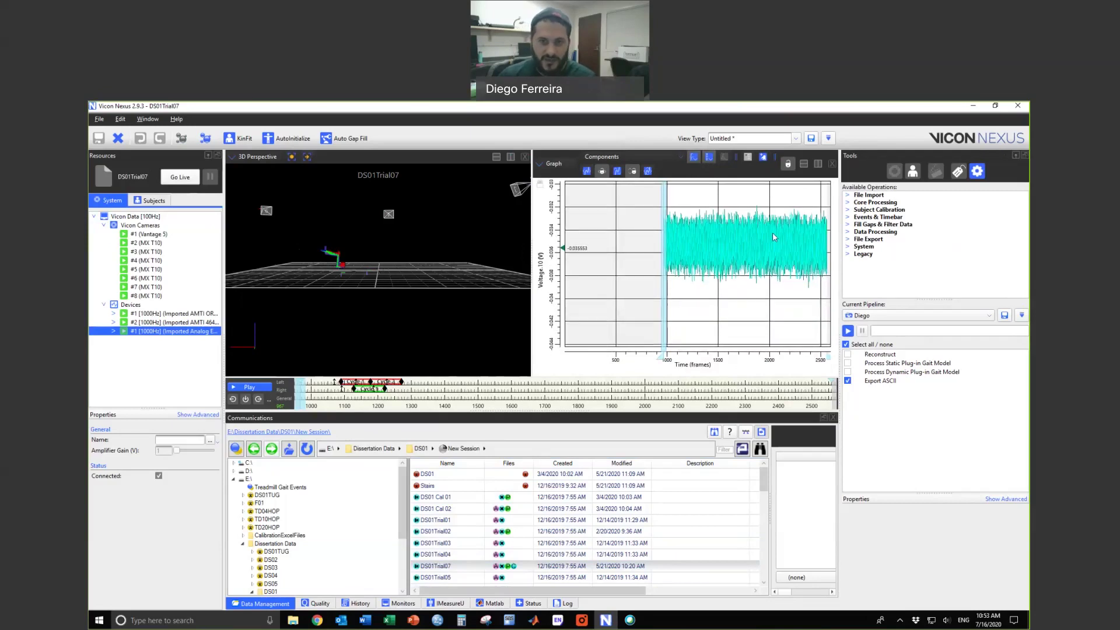
{"action": "scroll", "coordinate": [749, 315], "scroll_direction": "down", "scroll_amount": 2}
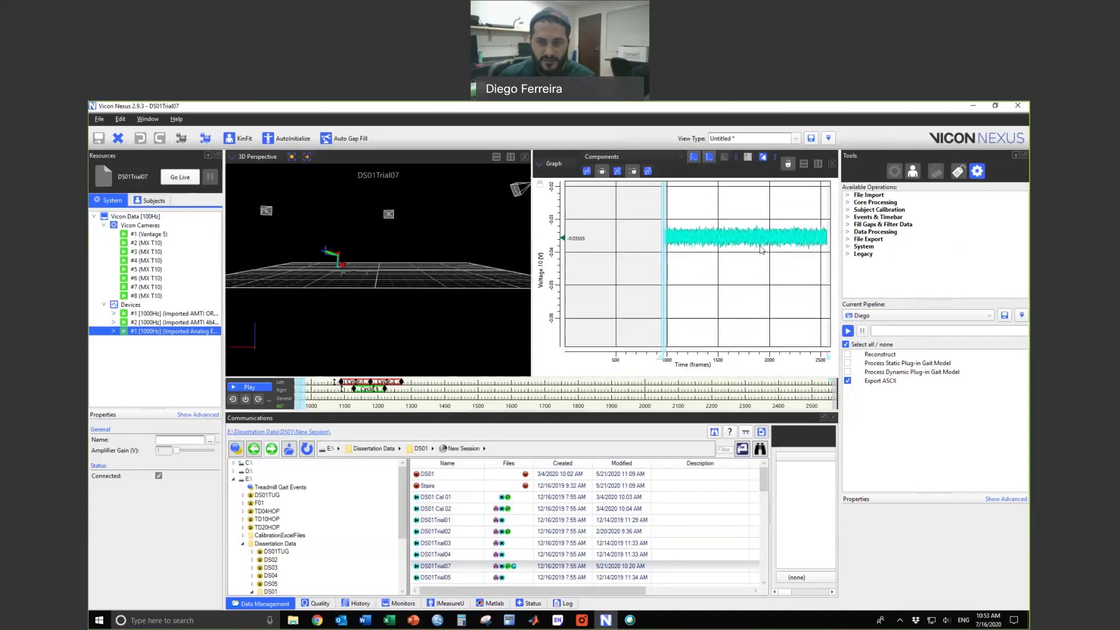
{"action": "left_click", "coordinate": [750, 265]}
{"action": "left_click_drag", "start_coordinate": [753, 266], "coordinate": [688, 266]}
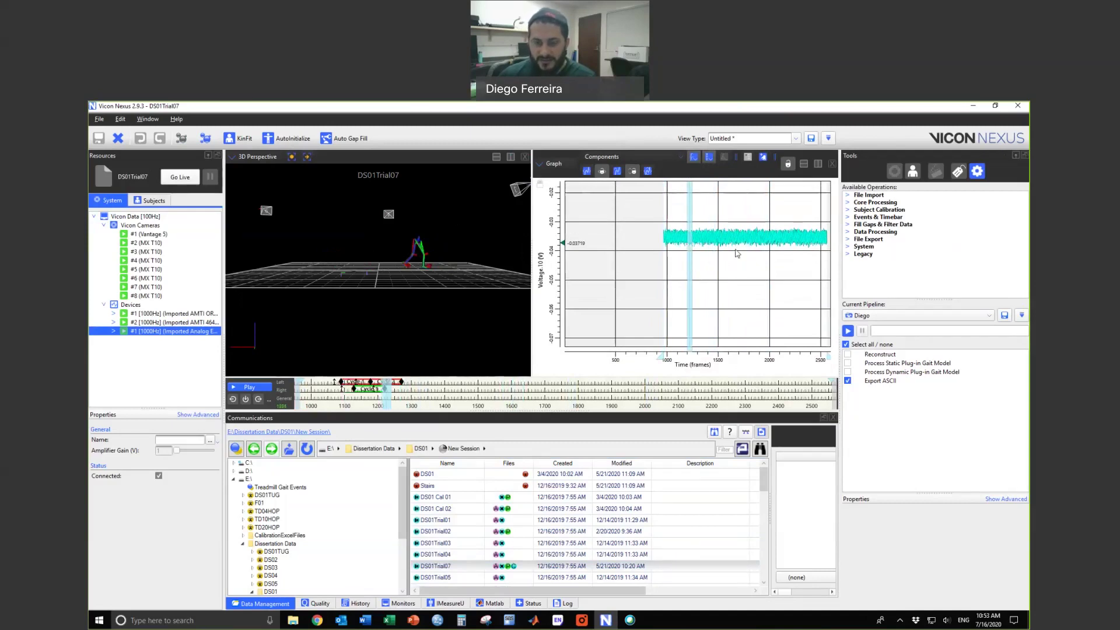
{"action": "mouse_move", "coordinate": [737, 253]}
{"action": "left_mouse_down"}
{"action": "mouse_move", "coordinate": [706, 280]}
{"action": "mouse_move", "coordinate": [745, 237]}
{"action": "mouse_move", "coordinate": [740, 282]}
{"action": "mouse_move", "coordinate": [728, 249]}
{"action": "mouse_move", "coordinate": [729, 292]}
{"action": "mouse_move", "coordinate": [720, 245]}
{"action": "mouse_move", "coordinate": [723, 289]}
{"action": "mouse_move", "coordinate": [722, 226]}
{"action": "mouse_move", "coordinate": [705, 318]}
{"action": "mouse_move", "coordinate": [720, 272]}
{"action": "mouse_move", "coordinate": [726, 295]}
{"action": "mouse_move", "coordinate": [729, 246]}
{"action": "mouse_move", "coordinate": [725, 282]}
{"action": "left_mouse_up"}
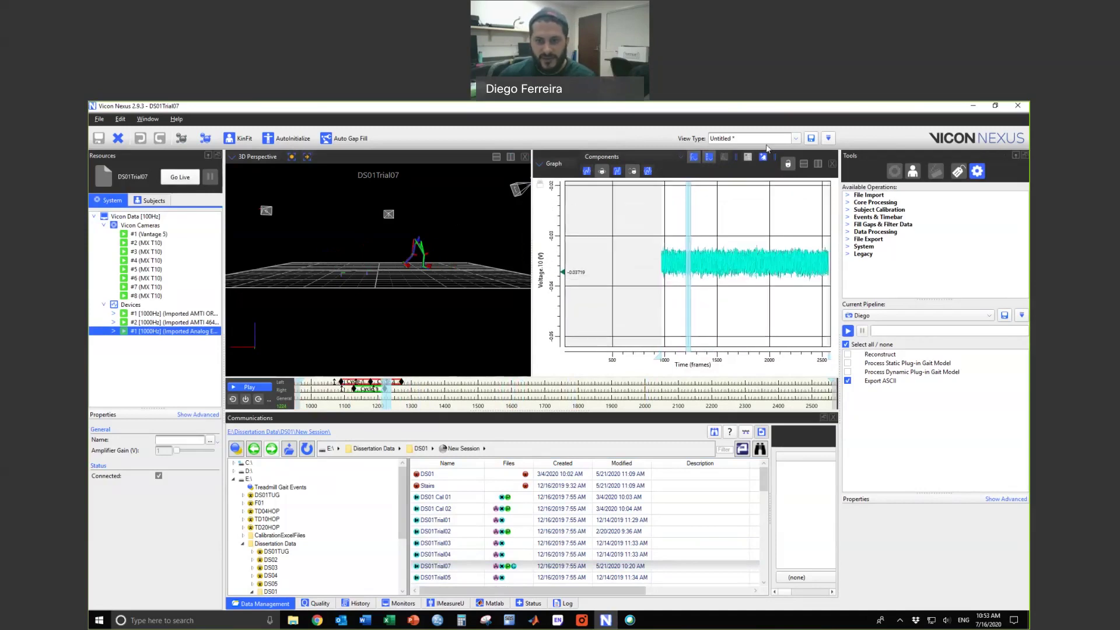
{"action": "mouse_move", "coordinate": [725, 282]}
{"action": "right_mouse_down"}
{"action": "mouse_move", "coordinate": [772, 154]}
{"action": "mouse_move", "coordinate": [749, 228]}
{"action": "right_mouse_up"}
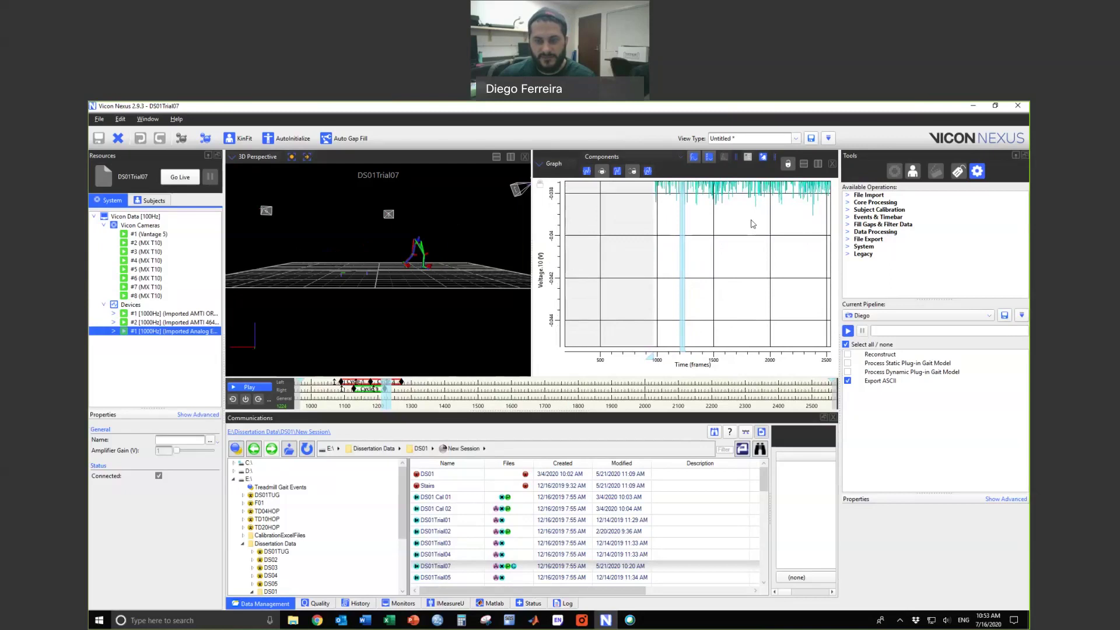
{"action": "left_click_drag", "start_coordinate": [753, 221], "coordinate": [749, 269]}
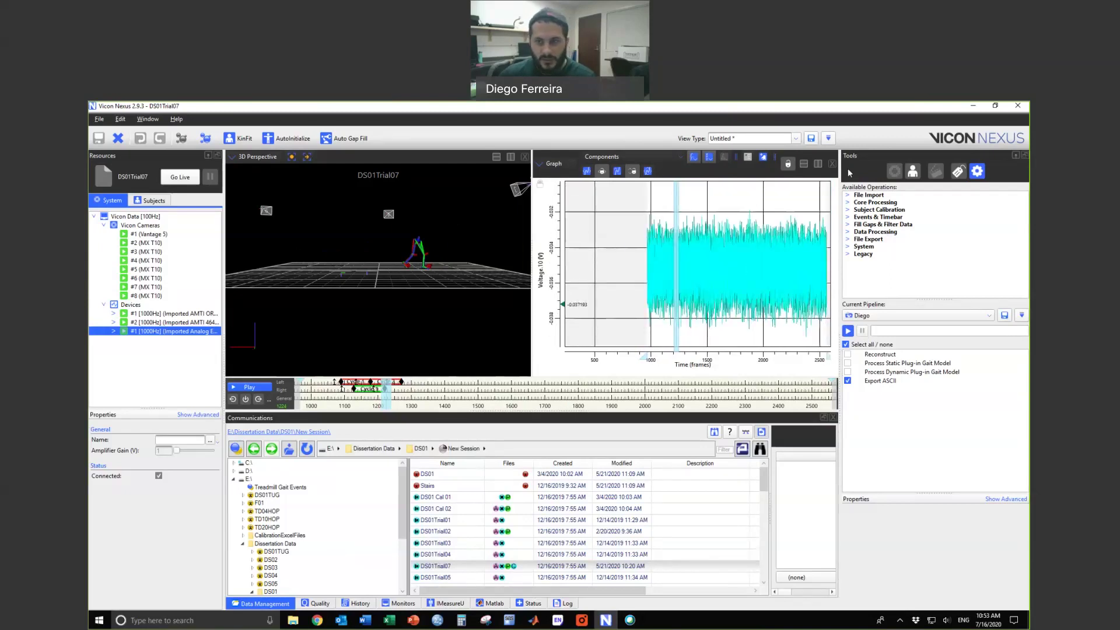
Close the graph pane, then zoom and orbit the 3D view around DS01Trial07's skeleton
{"action": "left_click", "coordinate": [833, 164]}
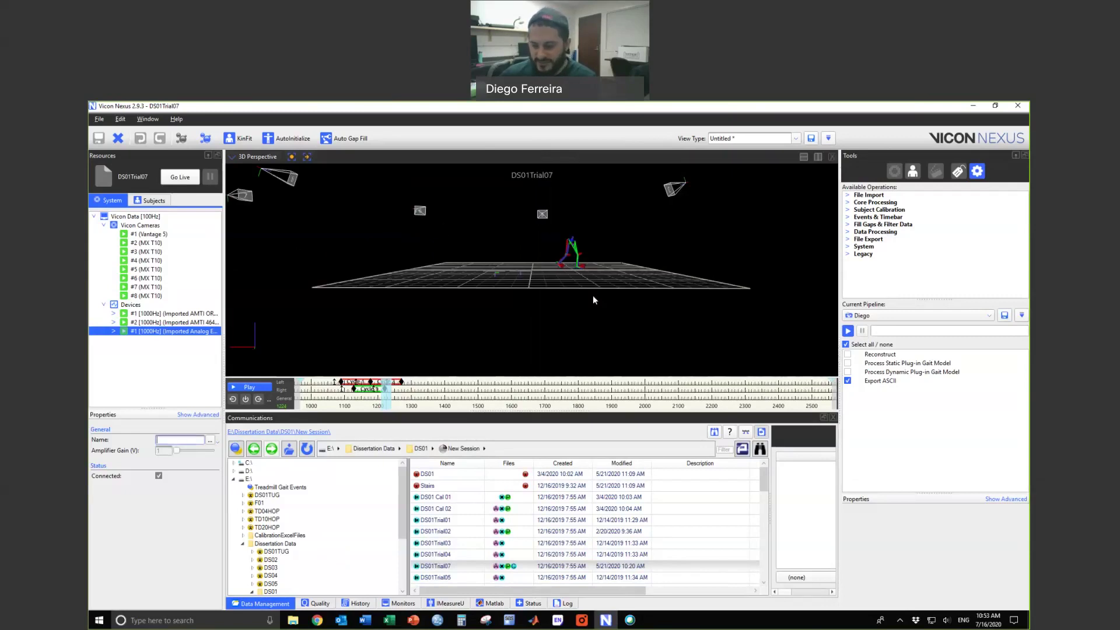
{"action": "right_click_drag", "start_coordinate": [609, 303], "coordinate": [619, 231]}
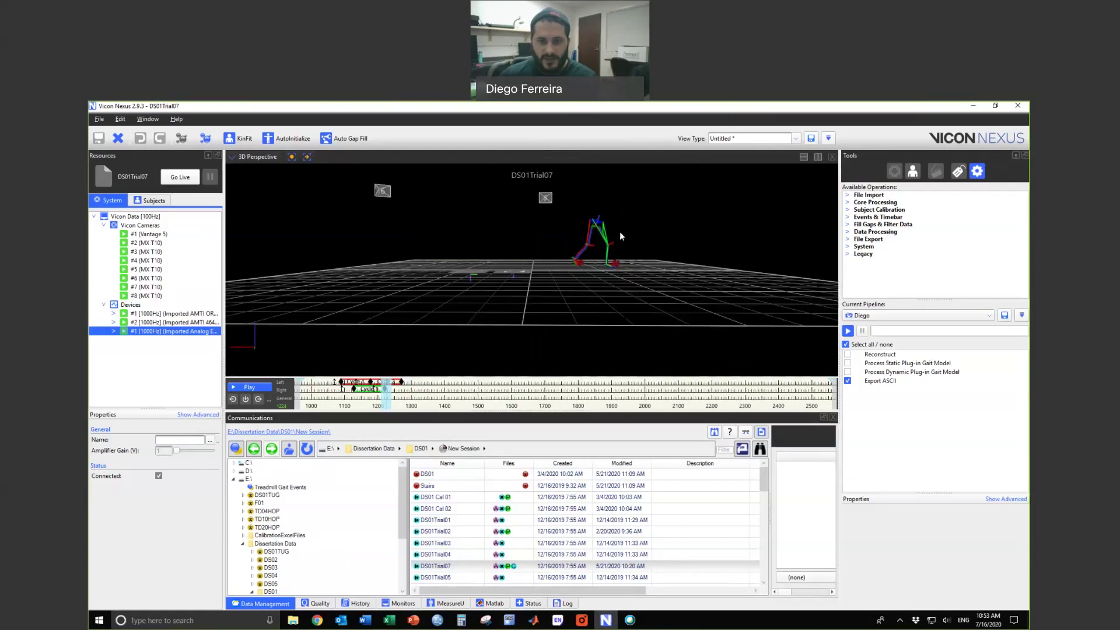
{"action": "left_click_drag", "start_coordinate": [619, 231], "coordinate": [494, 238]}
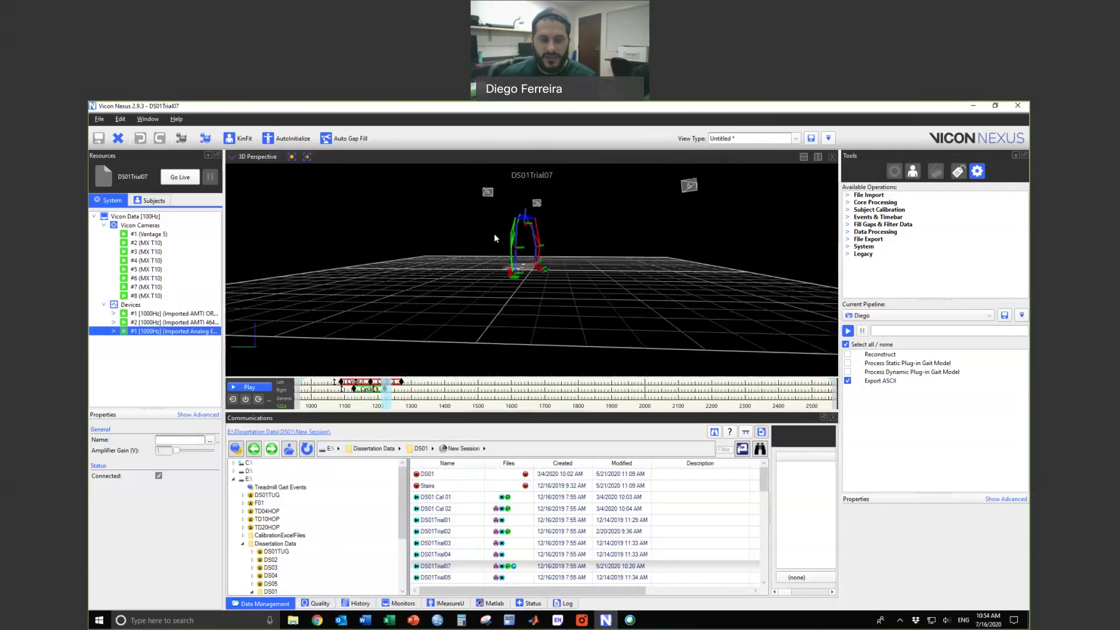
{"action": "left_click_drag", "start_coordinate": [590, 263], "coordinate": [514, 278]}
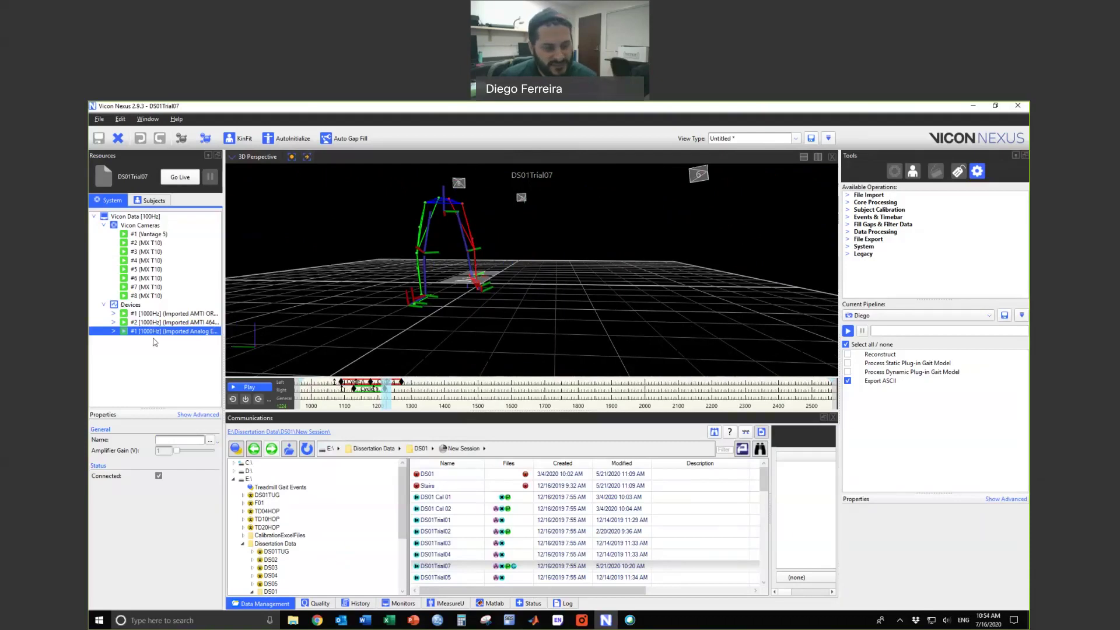
{"action": "left_click", "coordinate": [187, 283]}
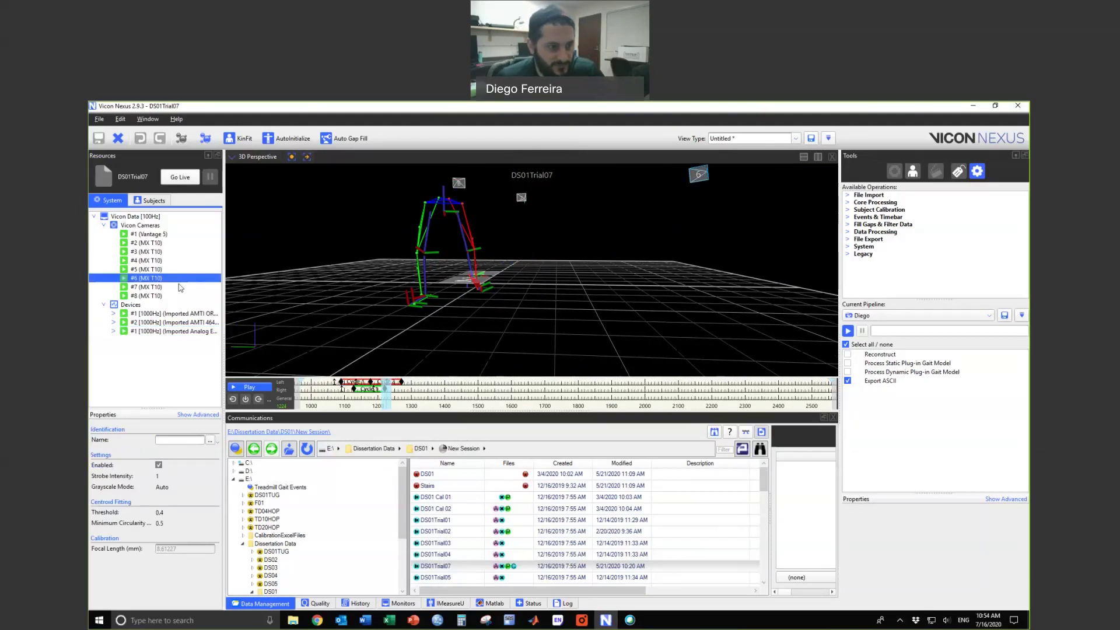
{"action": "left_click", "coordinate": [173, 322]}
{"action": "right_click", "coordinate": [173, 324]}
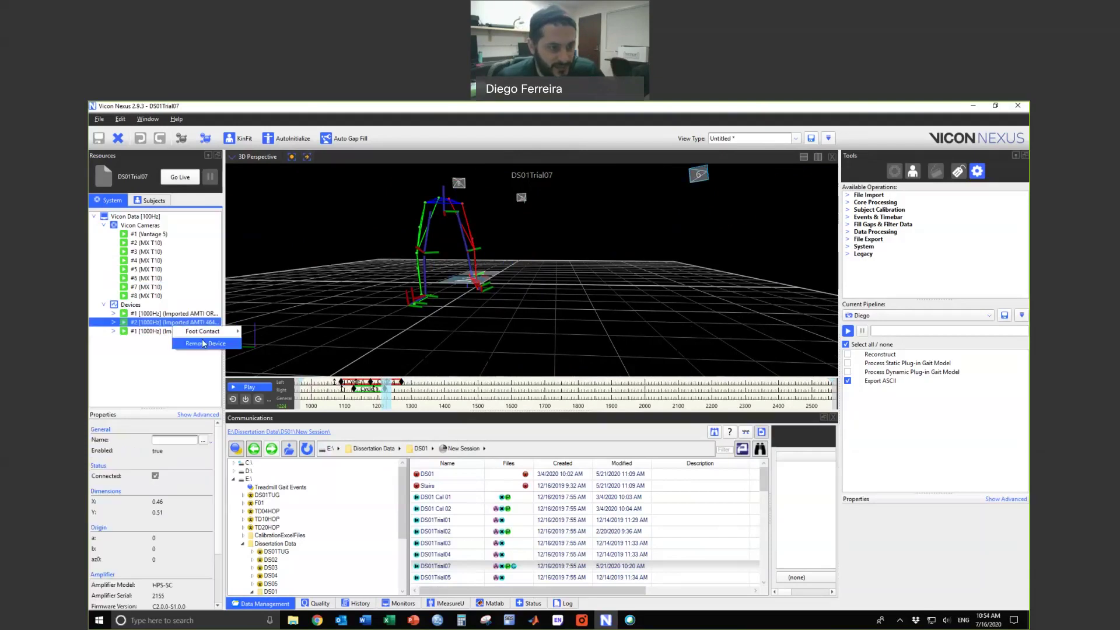
{"action": "left_click", "coordinate": [148, 368]}
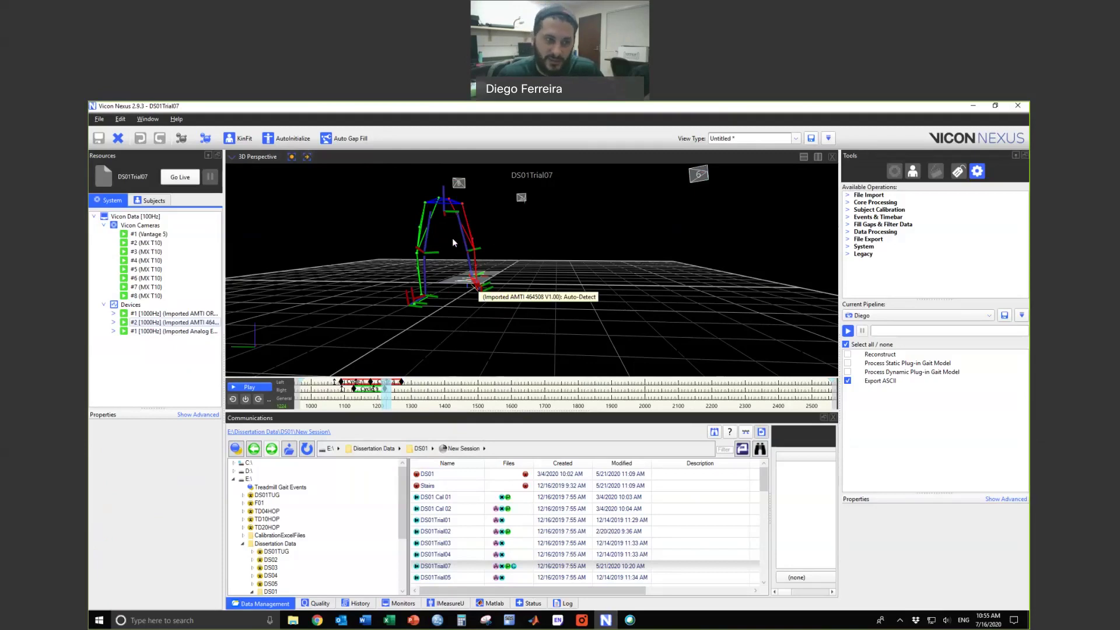
Show camera #1 (Vantage 5) properties and orbit the 3D Perspective view toward the skeleton
{"action": "left_click", "coordinate": [148, 234]}
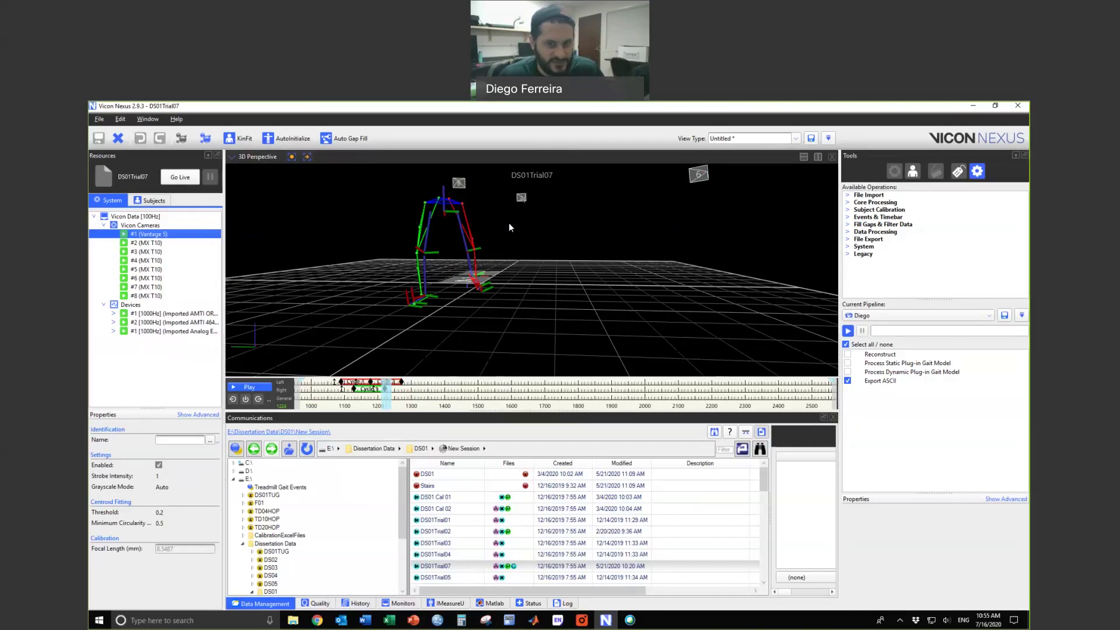
{"action": "left_click_drag", "start_coordinate": [505, 222], "coordinate": [572, 216]}
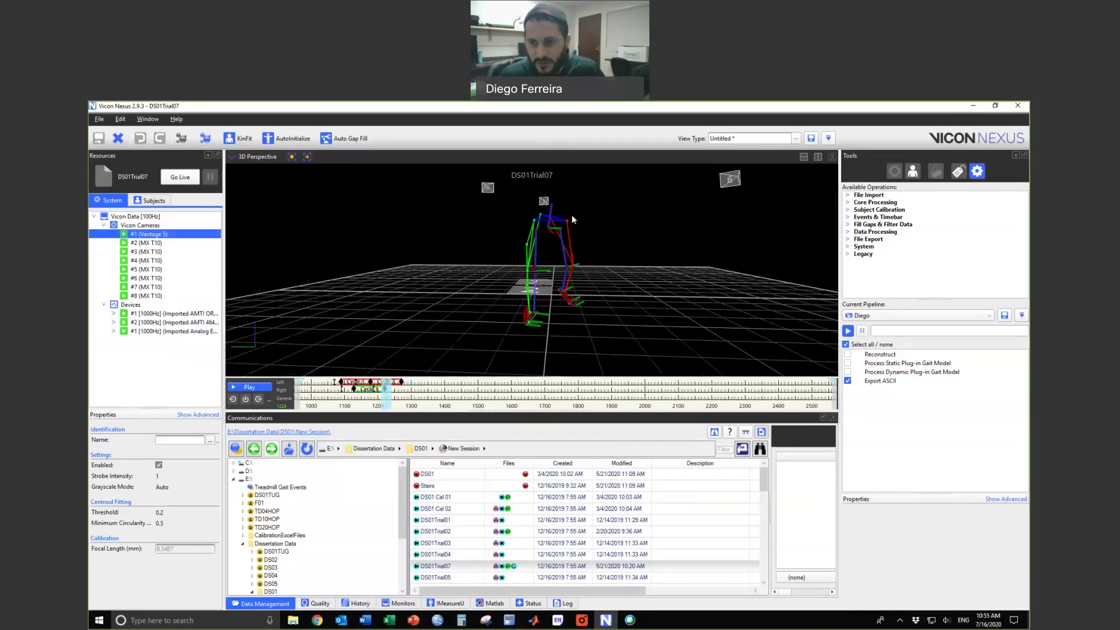